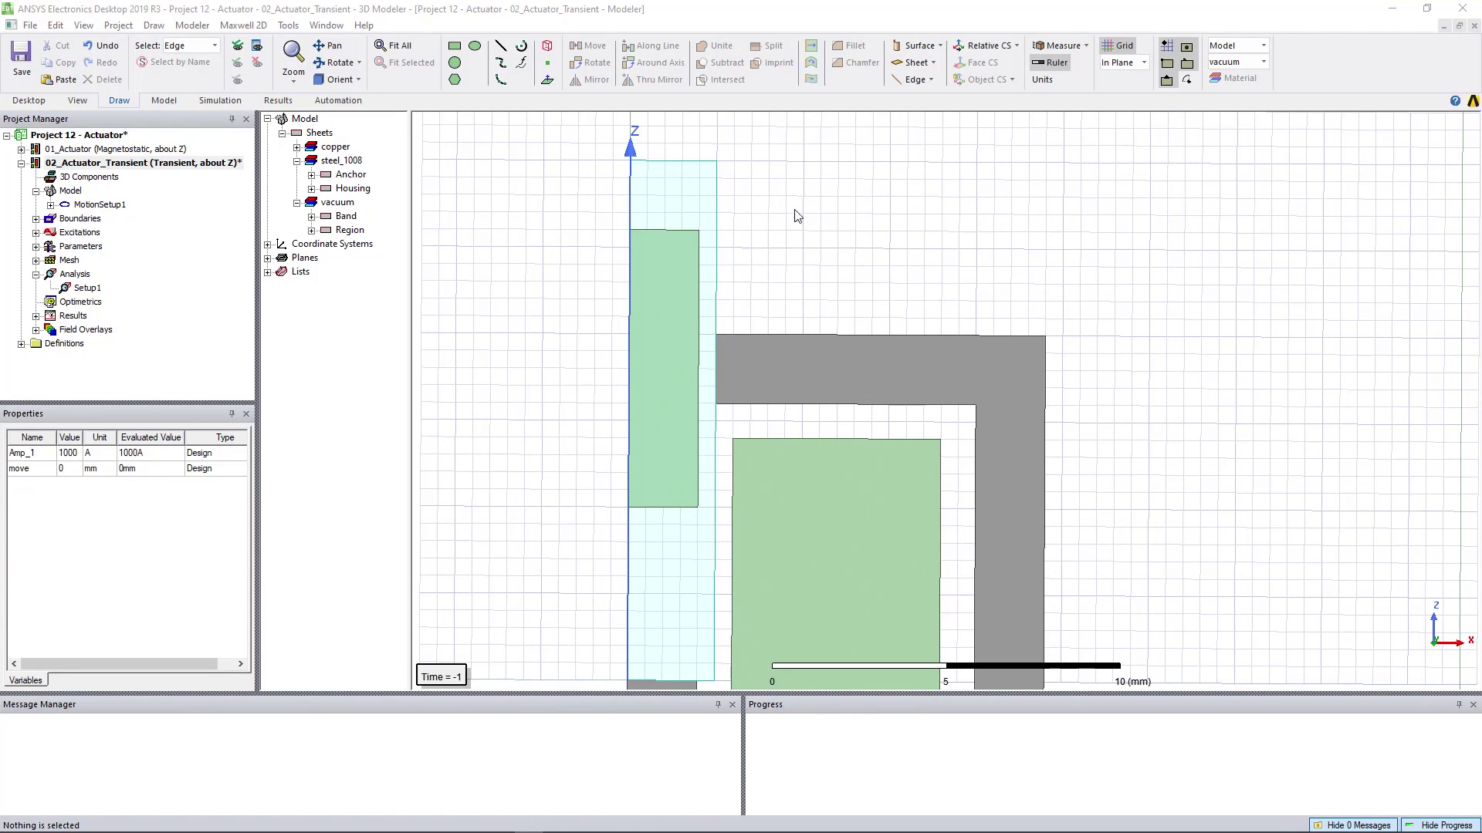
# Step: Review the motion type, moving vector and translate limits of MotionSetup1
pyautogui.click(50, 204)
pyautogui.rightClick(99, 205)
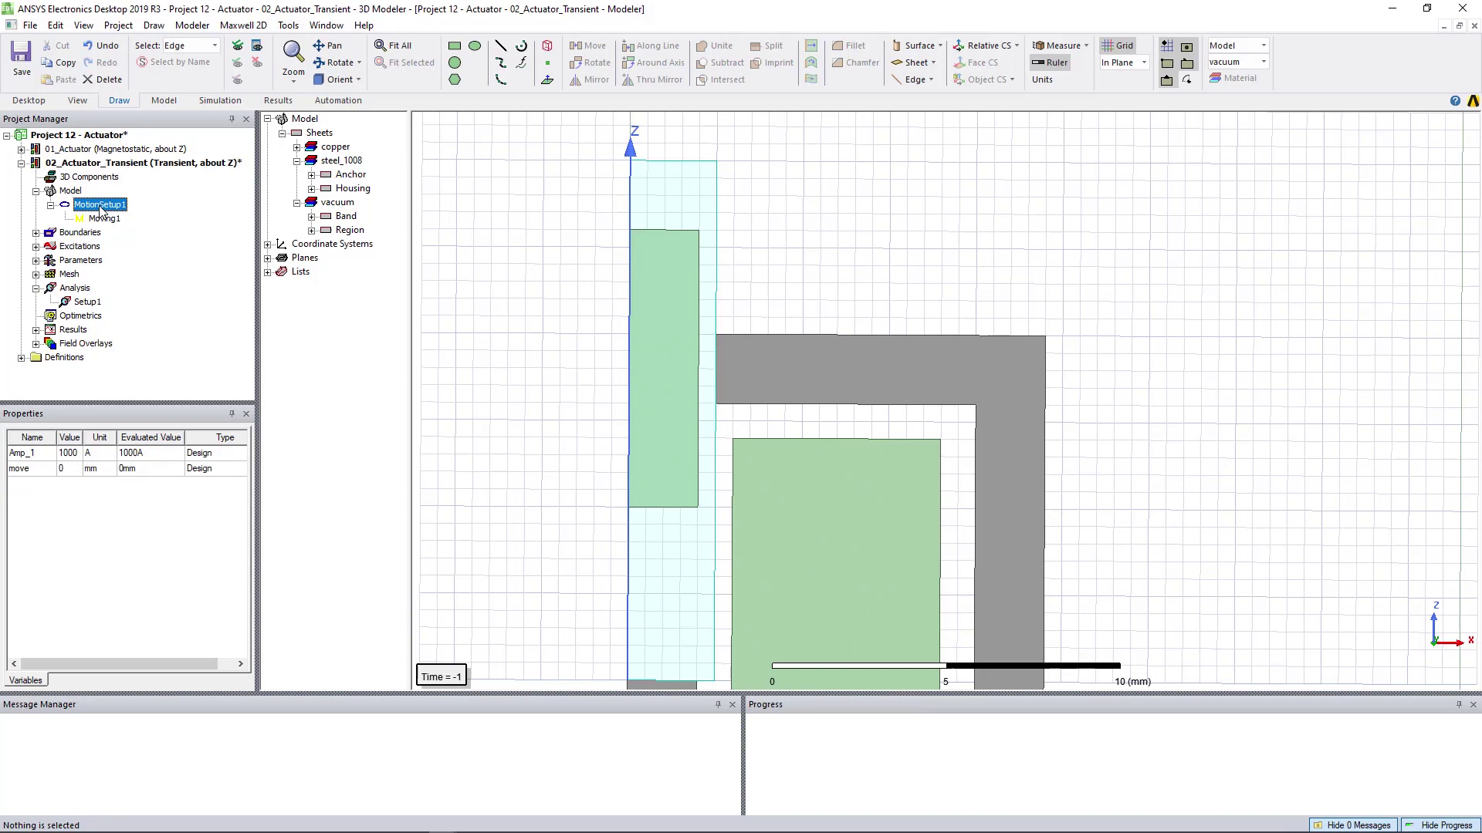
pyautogui.click(154, 255)
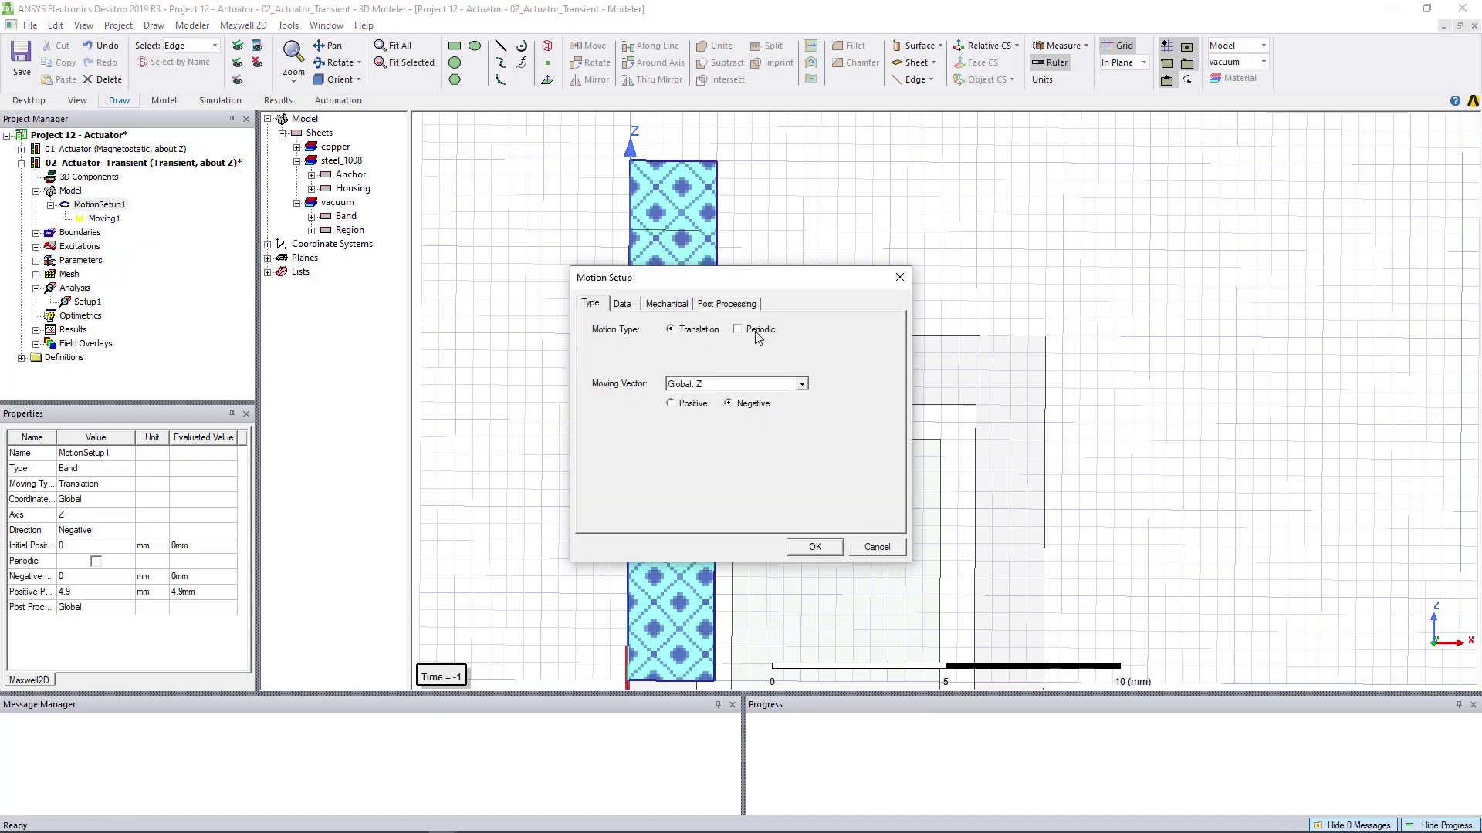
pyautogui.moveTo(707, 263); pyautogui.dragTo(351, 243)
pyautogui.click(425, 285)
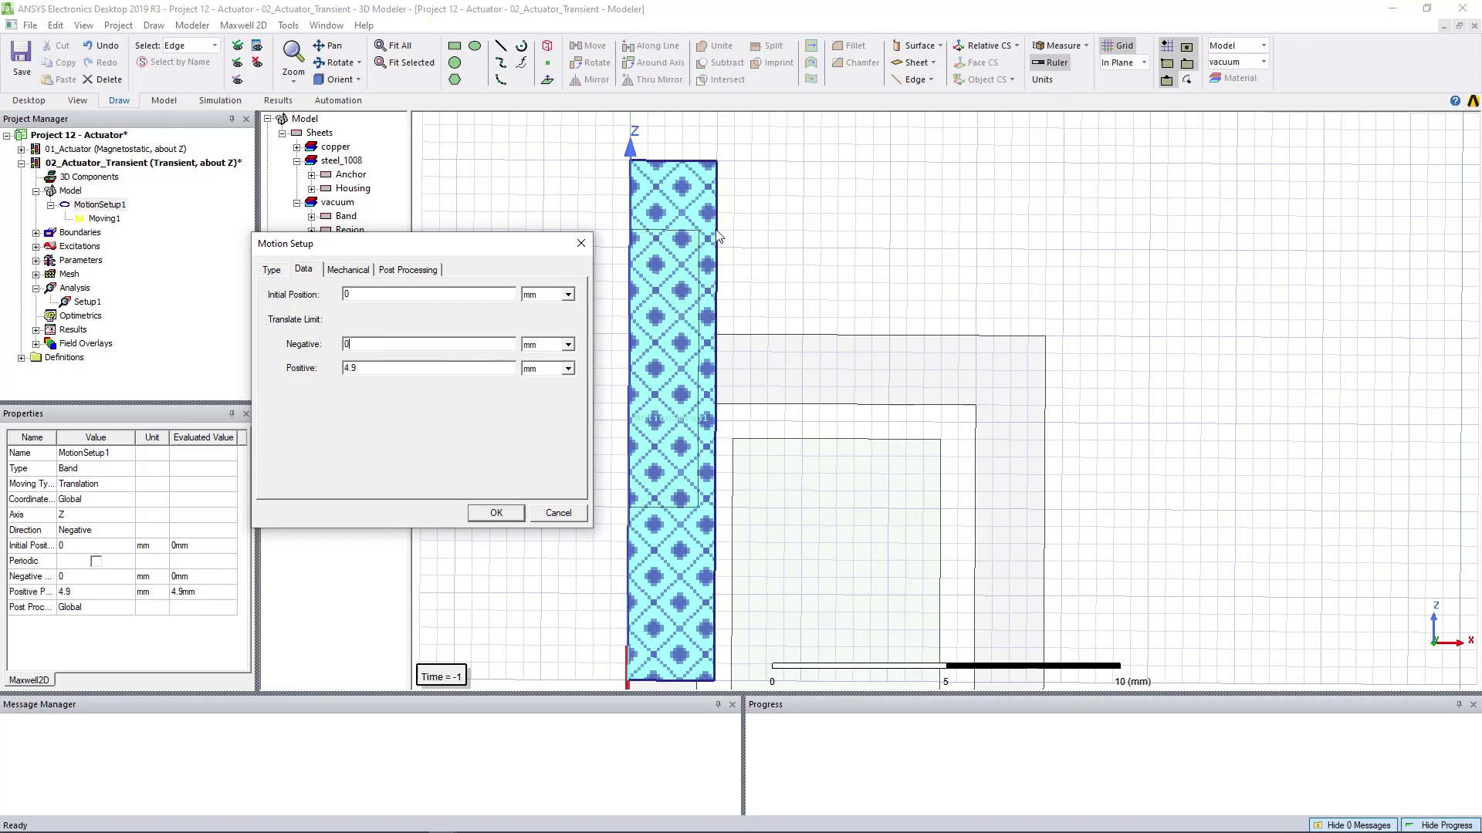
pyautogui.click(496, 513)
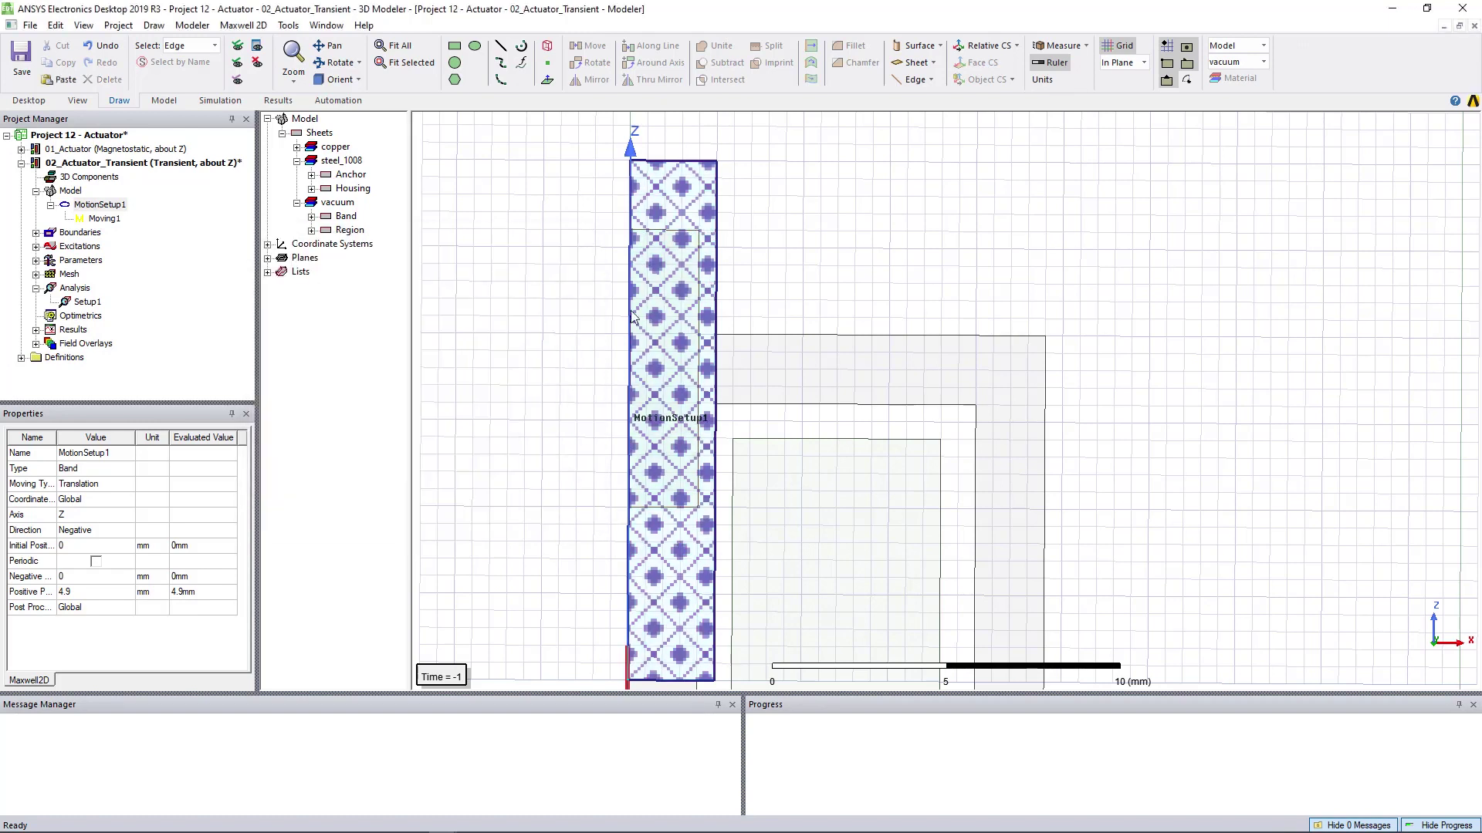
# Step: Measure the distance between the anchor's top edge and the band's top edge
pyautogui.click(71, 192)
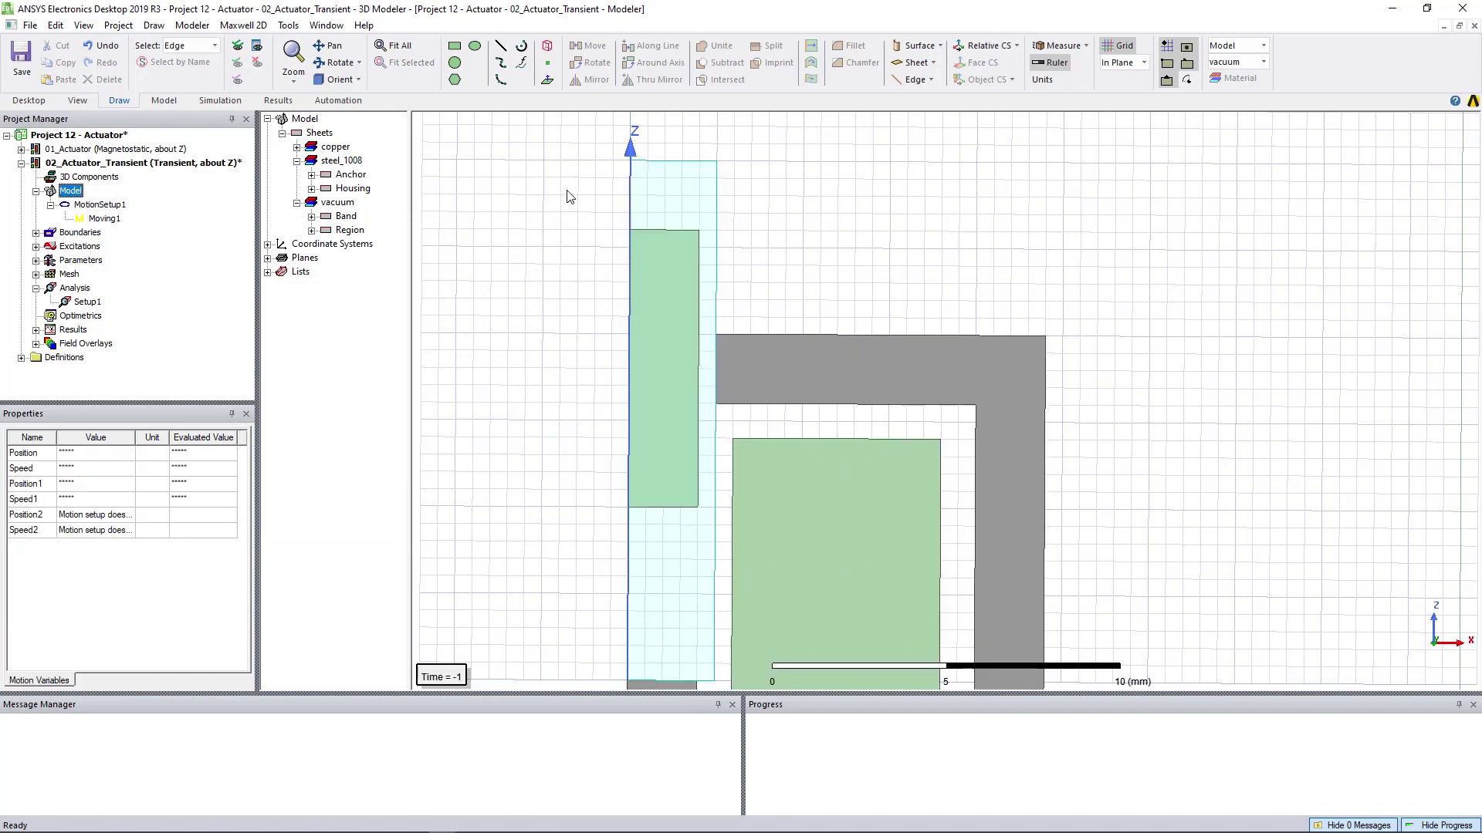
pyautogui.click(679, 234)
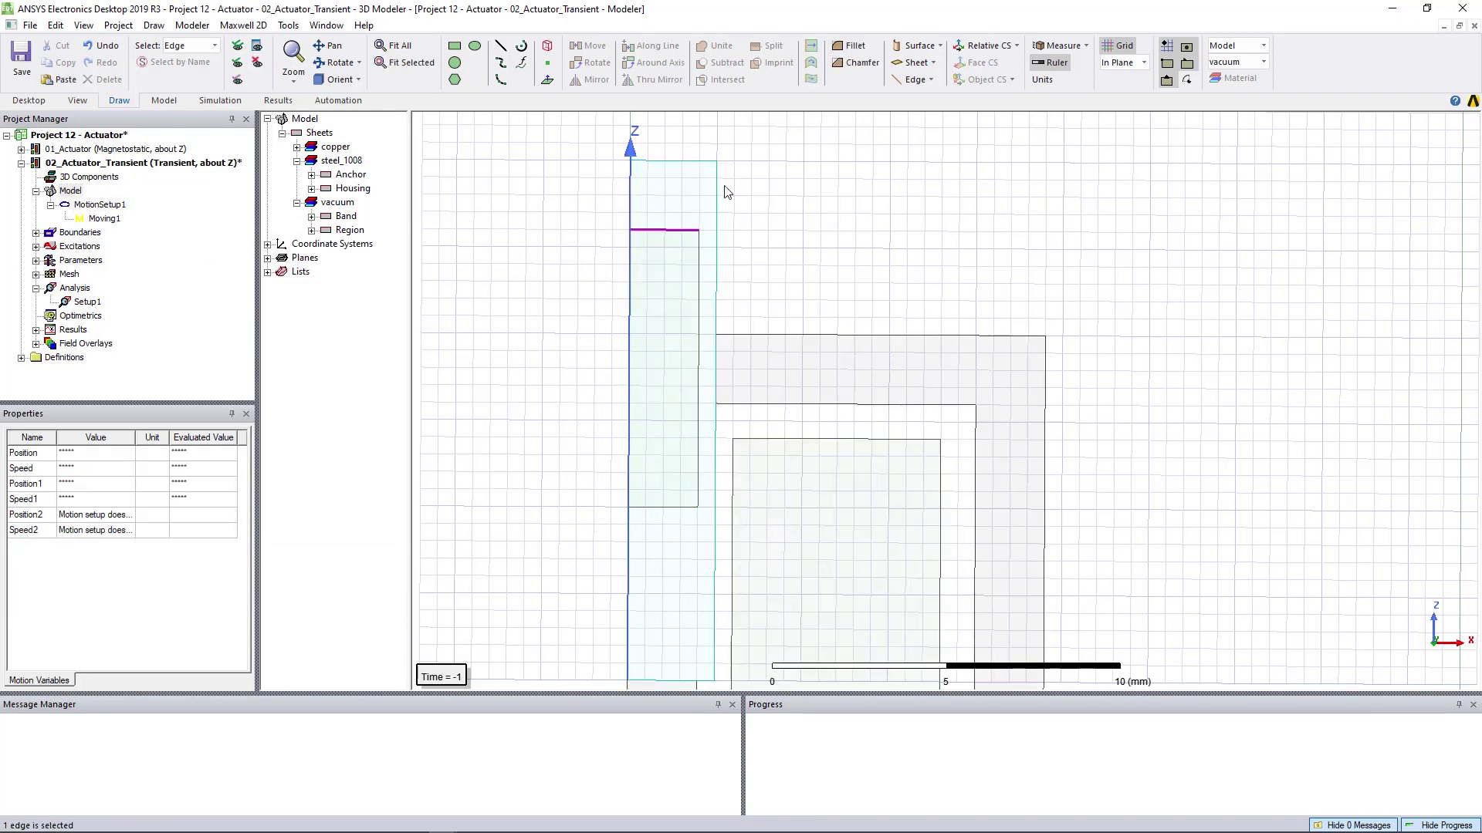
pyautogui.click(1062, 45)
pyautogui.click(1086, 85)
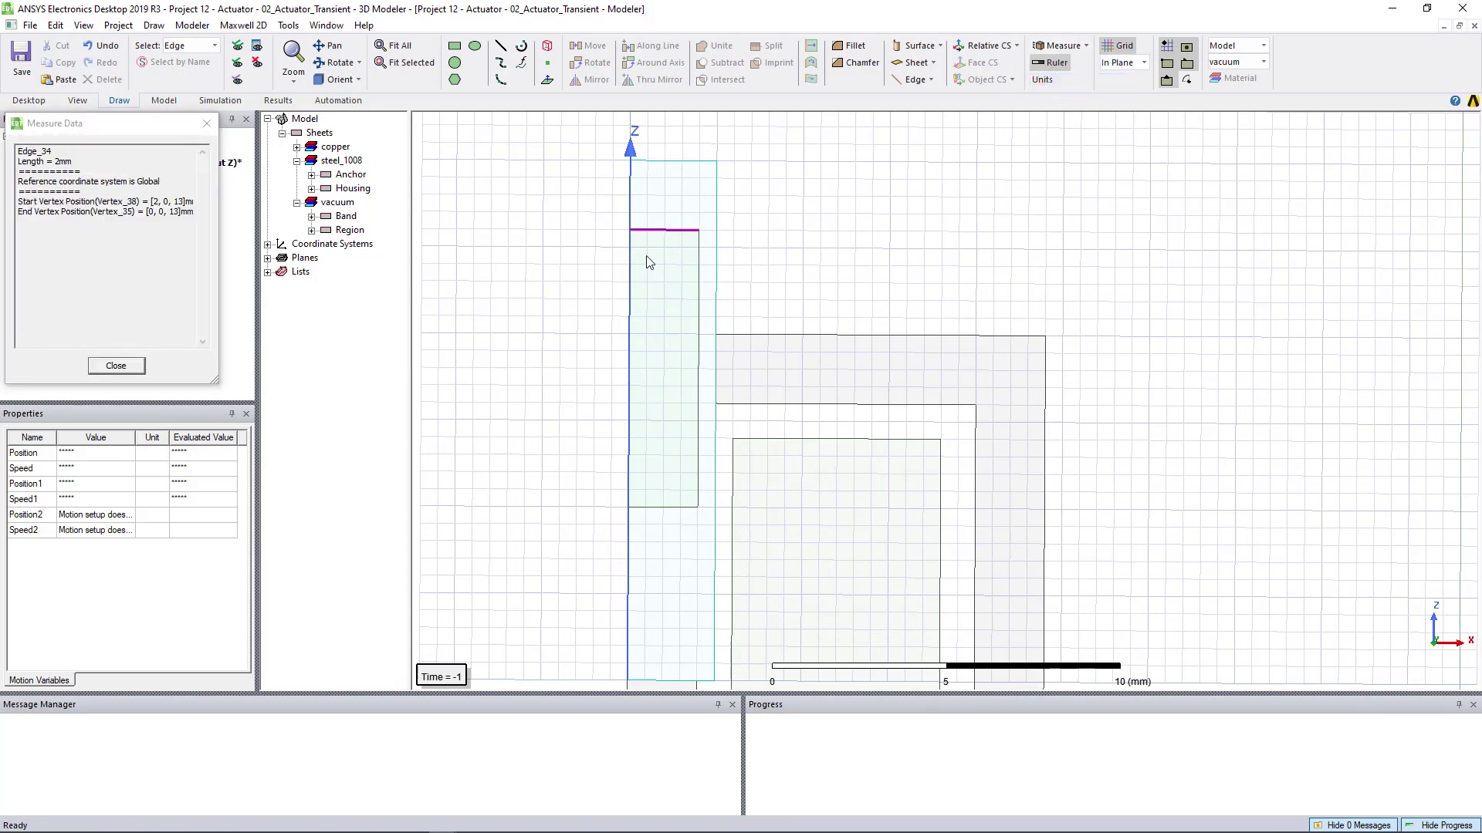
pyautogui.keyDown('ctrl'); pyautogui.click(661, 161); pyautogui.keyUp('ctrl')
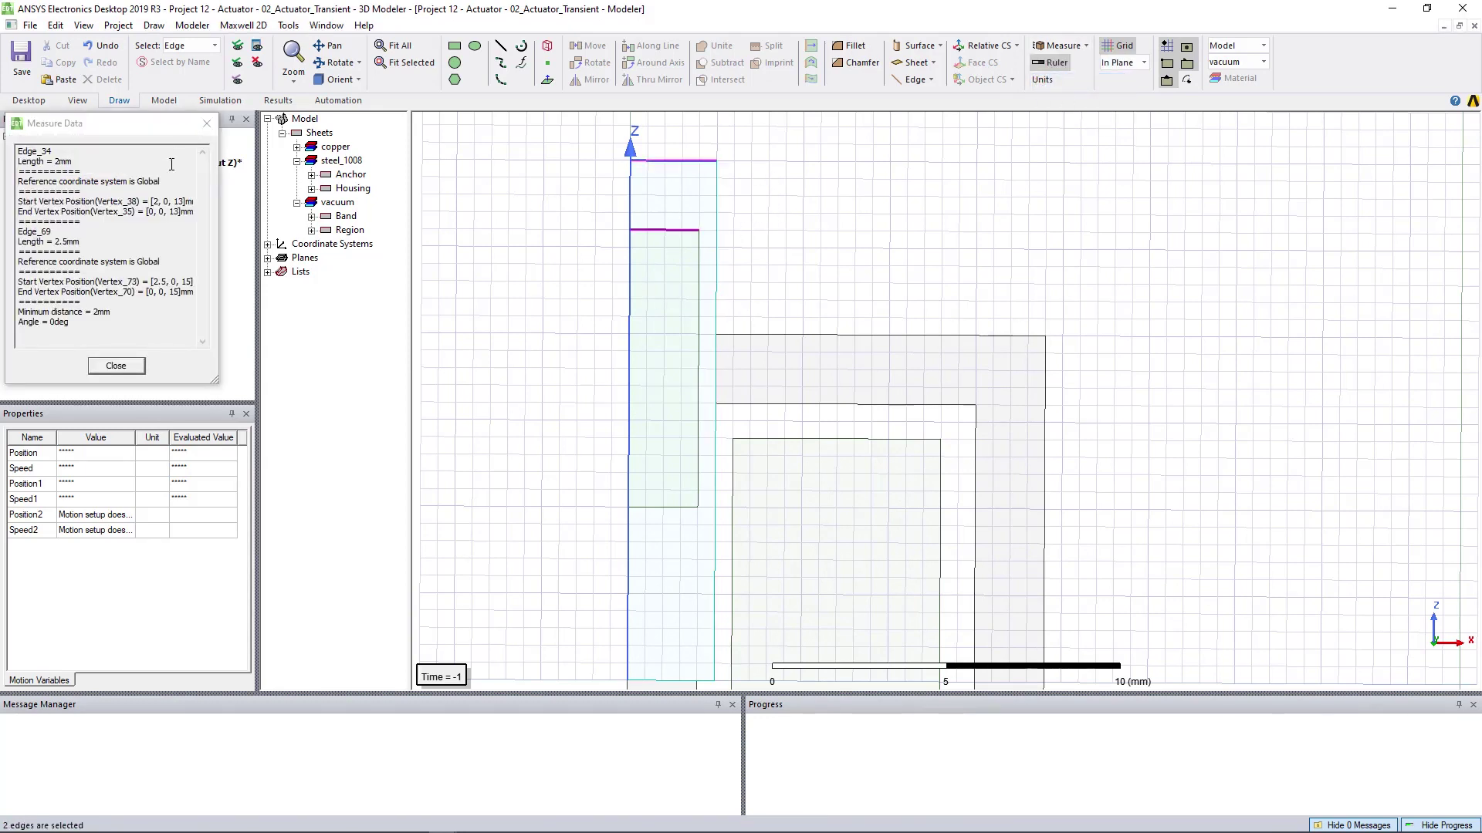
pyautogui.moveTo(163, 126); pyautogui.dragTo(238, 138)
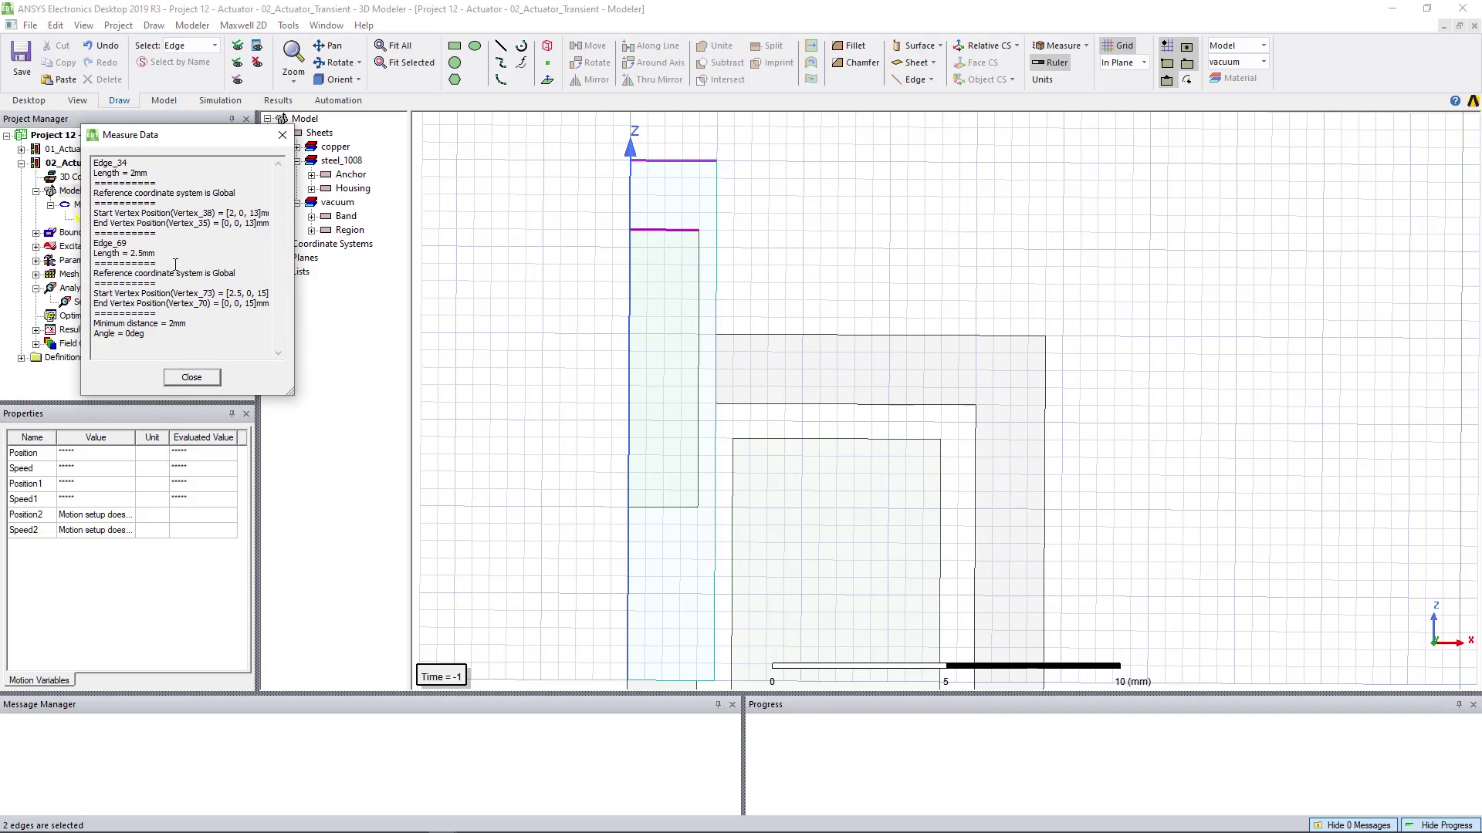
pyautogui.moveTo(169, 323); pyautogui.dragTo(194, 326)
pyautogui.click(218, 378)
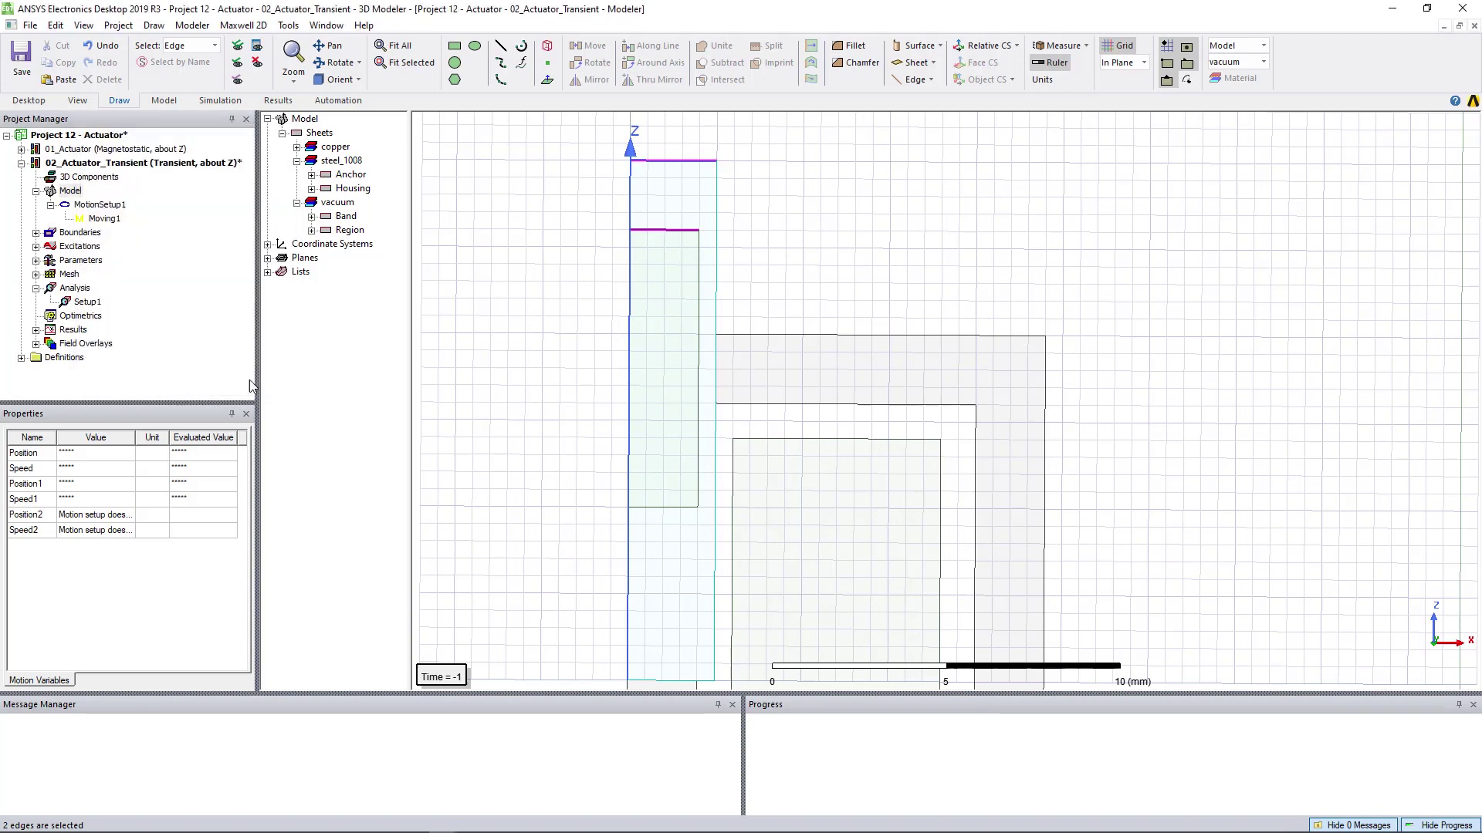
# Step: Measure the distance between the anchor's bottom edge and the band's bottom edge, then reselect the anchor's bottom edge
pyautogui.click(601, 267)
pyautogui.scroll(-3, 605, 278)
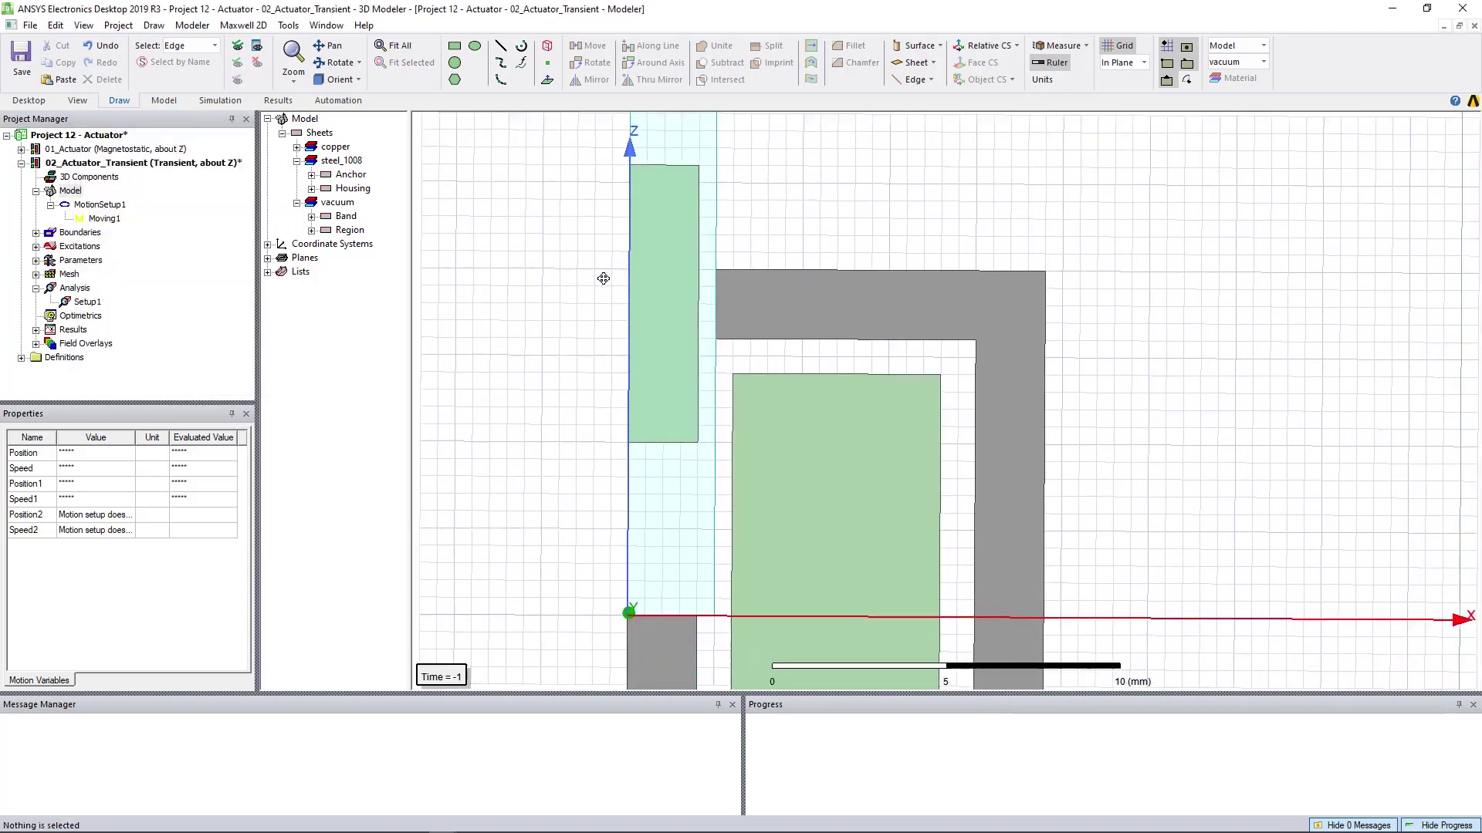
pyautogui.click(652, 411)
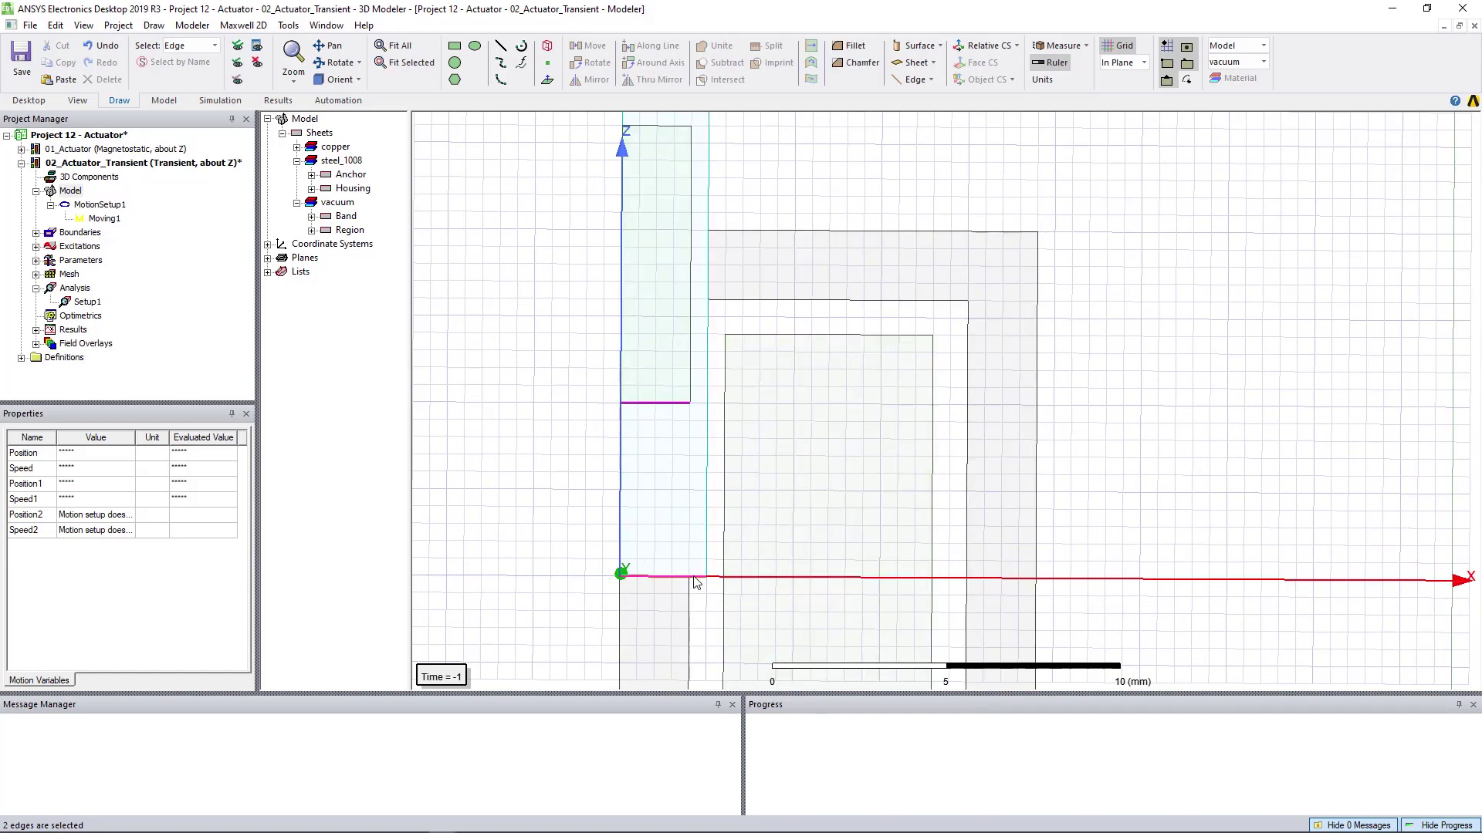
pyautogui.click(1072, 49)
pyautogui.click(1066, 83)
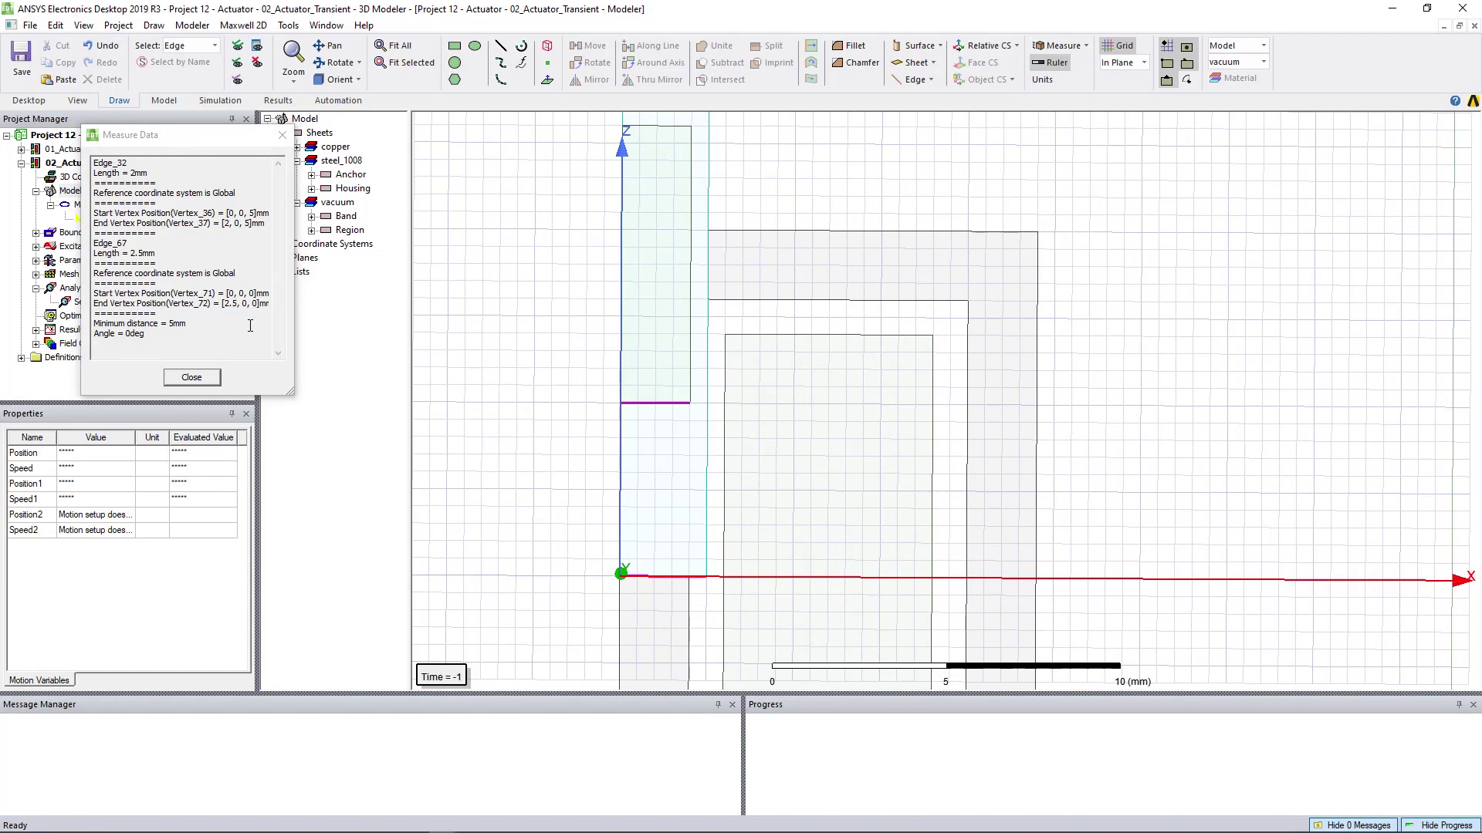
pyautogui.click(192, 377)
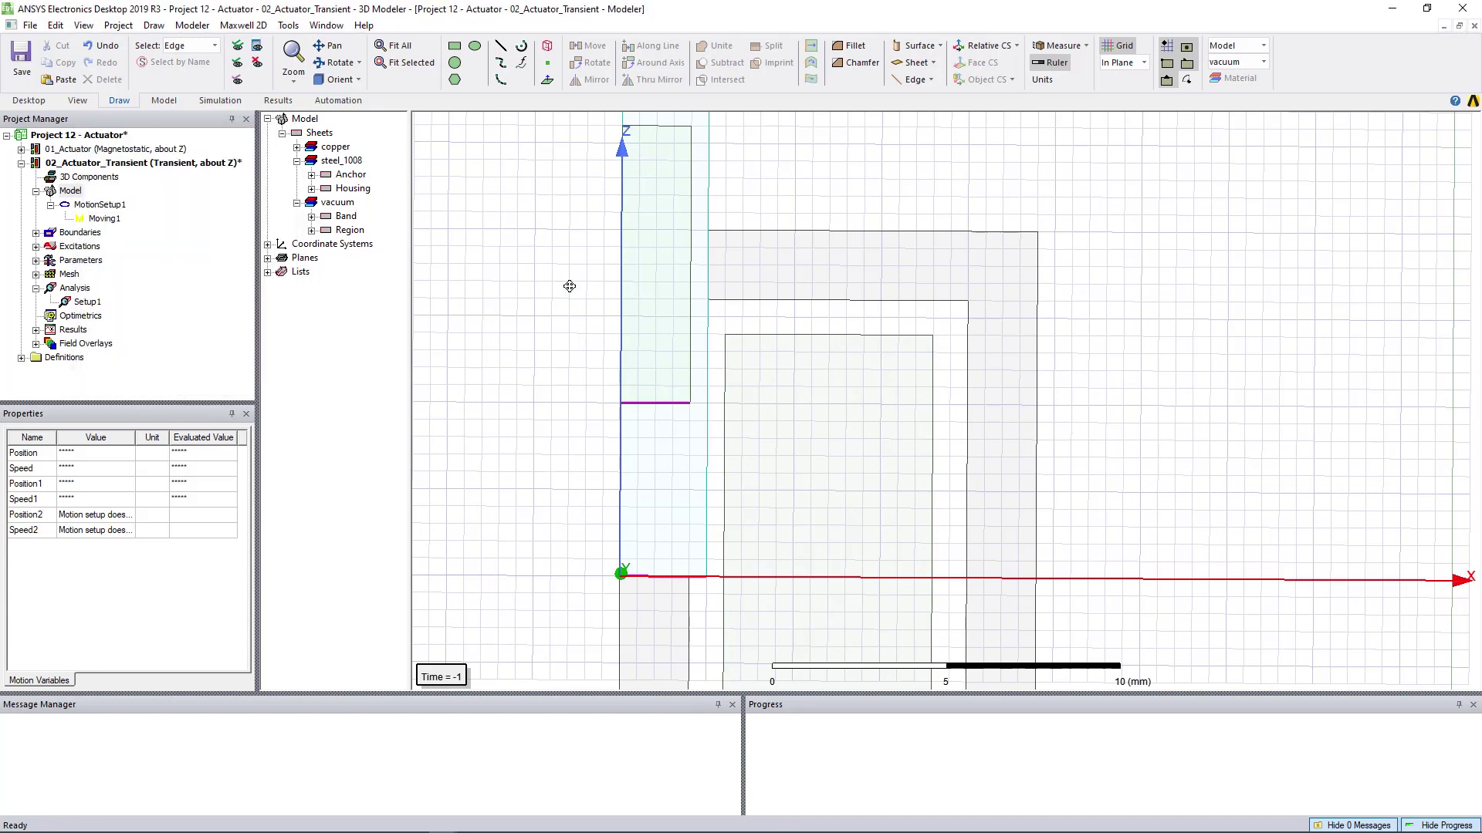
pyautogui.moveTo(566, 283); pyautogui.dragTo(527, 443, button='middle')
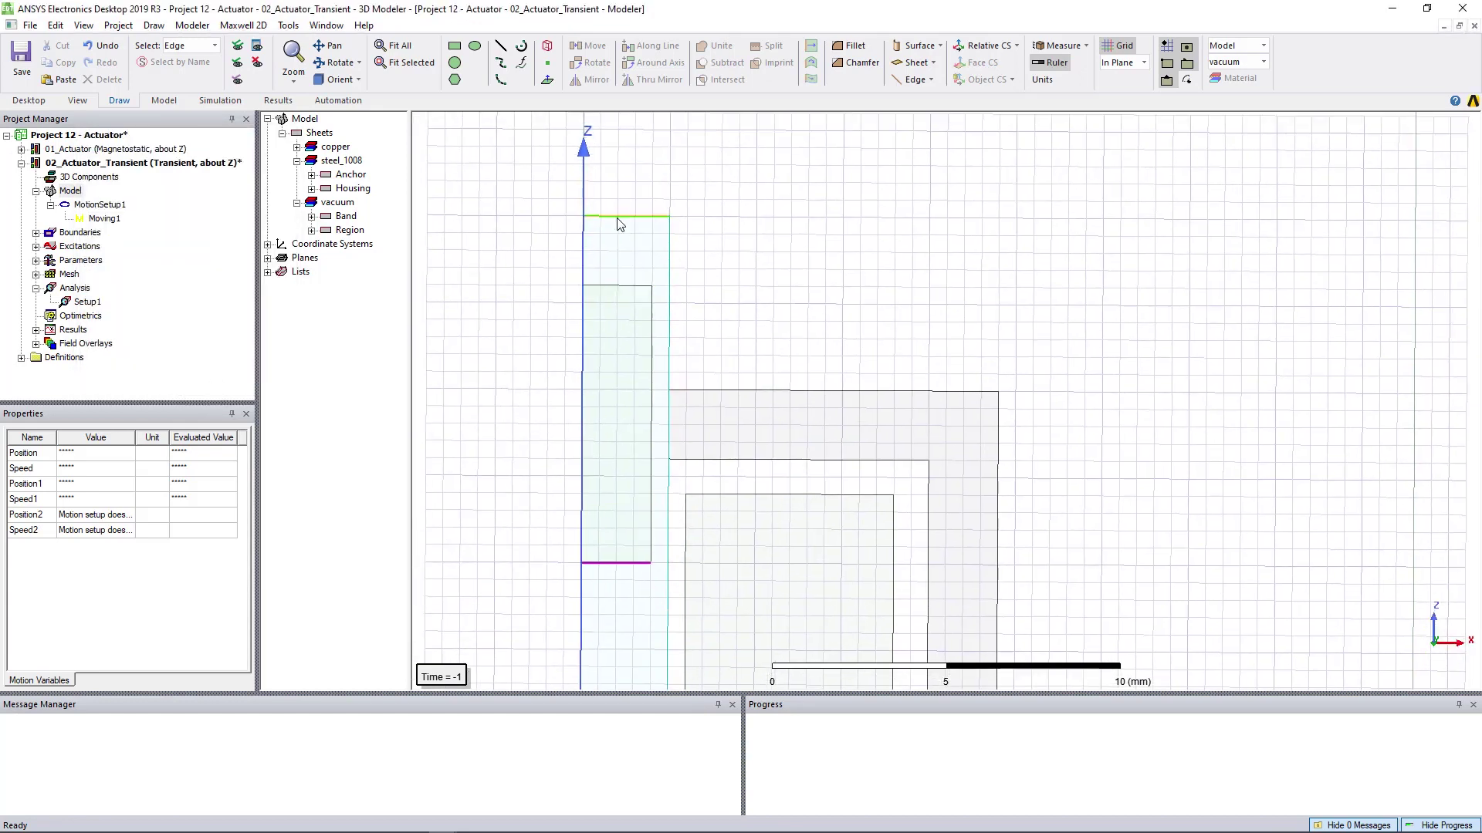
pyautogui.moveTo(619, 483); pyautogui.dragTo(600, 321, button='middle')
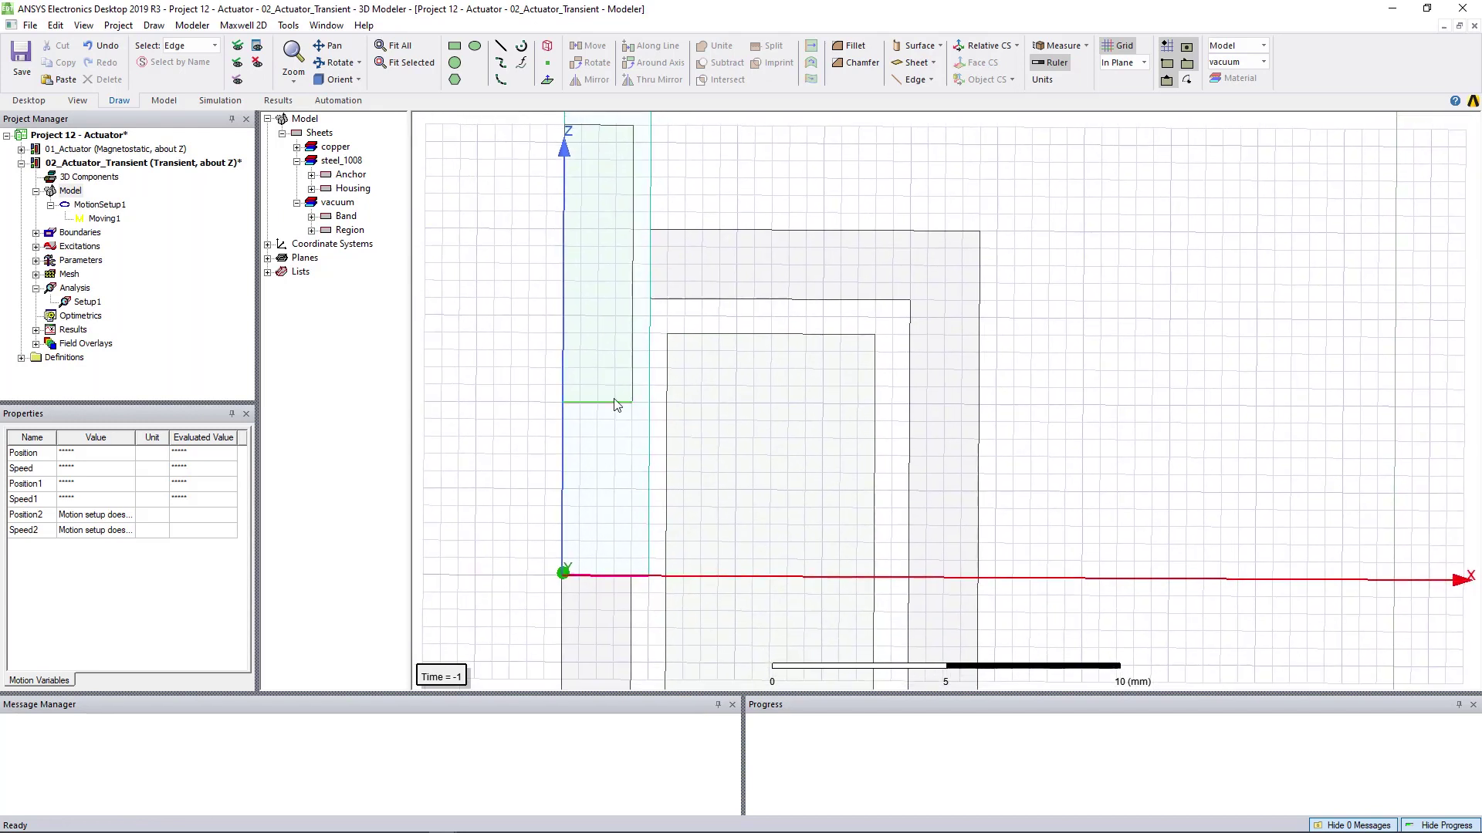
pyautogui.click(591, 405)
# Step: Set the positive translate limit of MotionSetup1 to 5.1 mm
pyautogui.rightClick(99, 204)
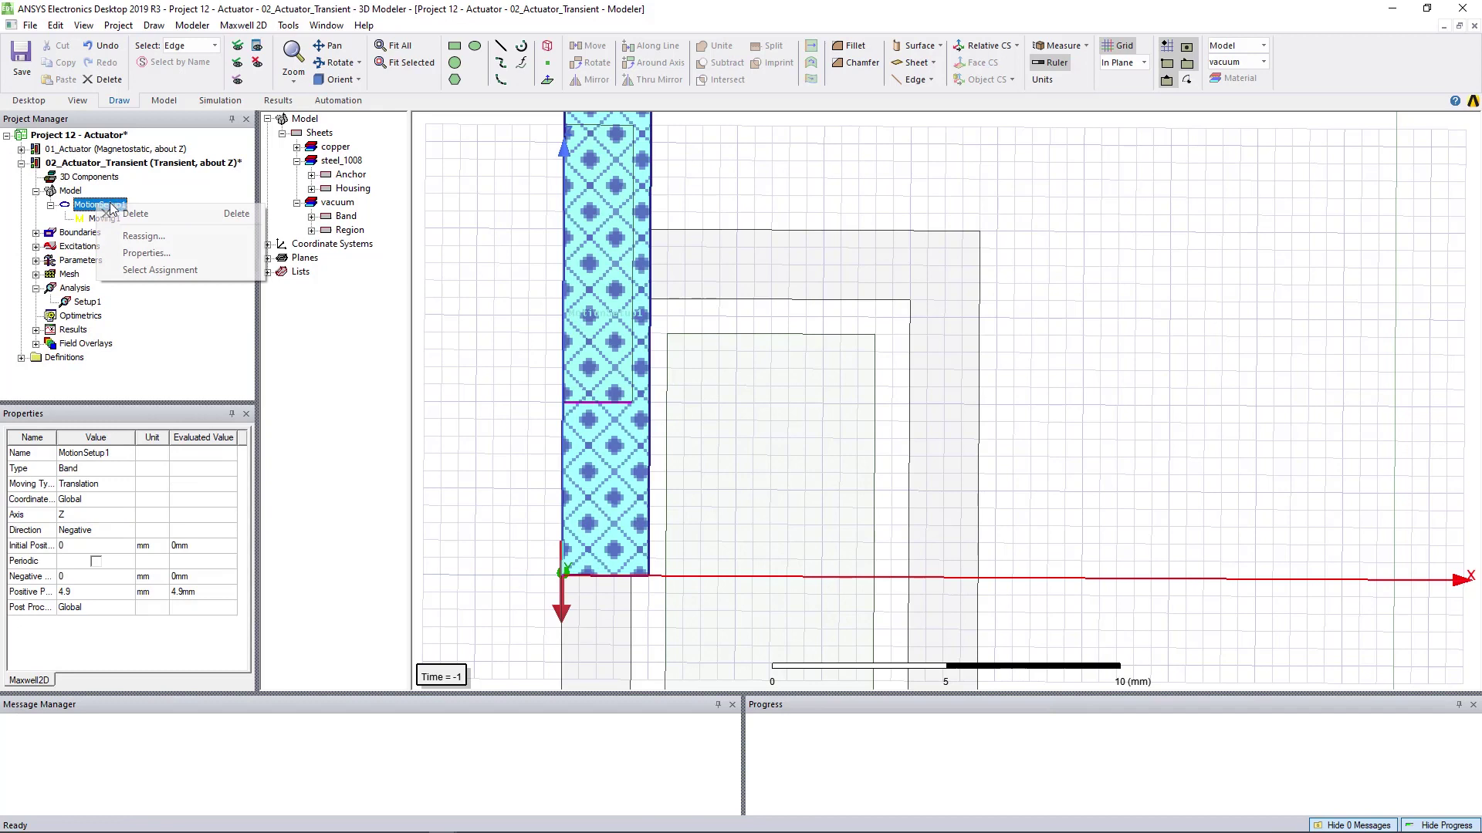
pyautogui.click(145, 253)
pyautogui.click(622, 303)
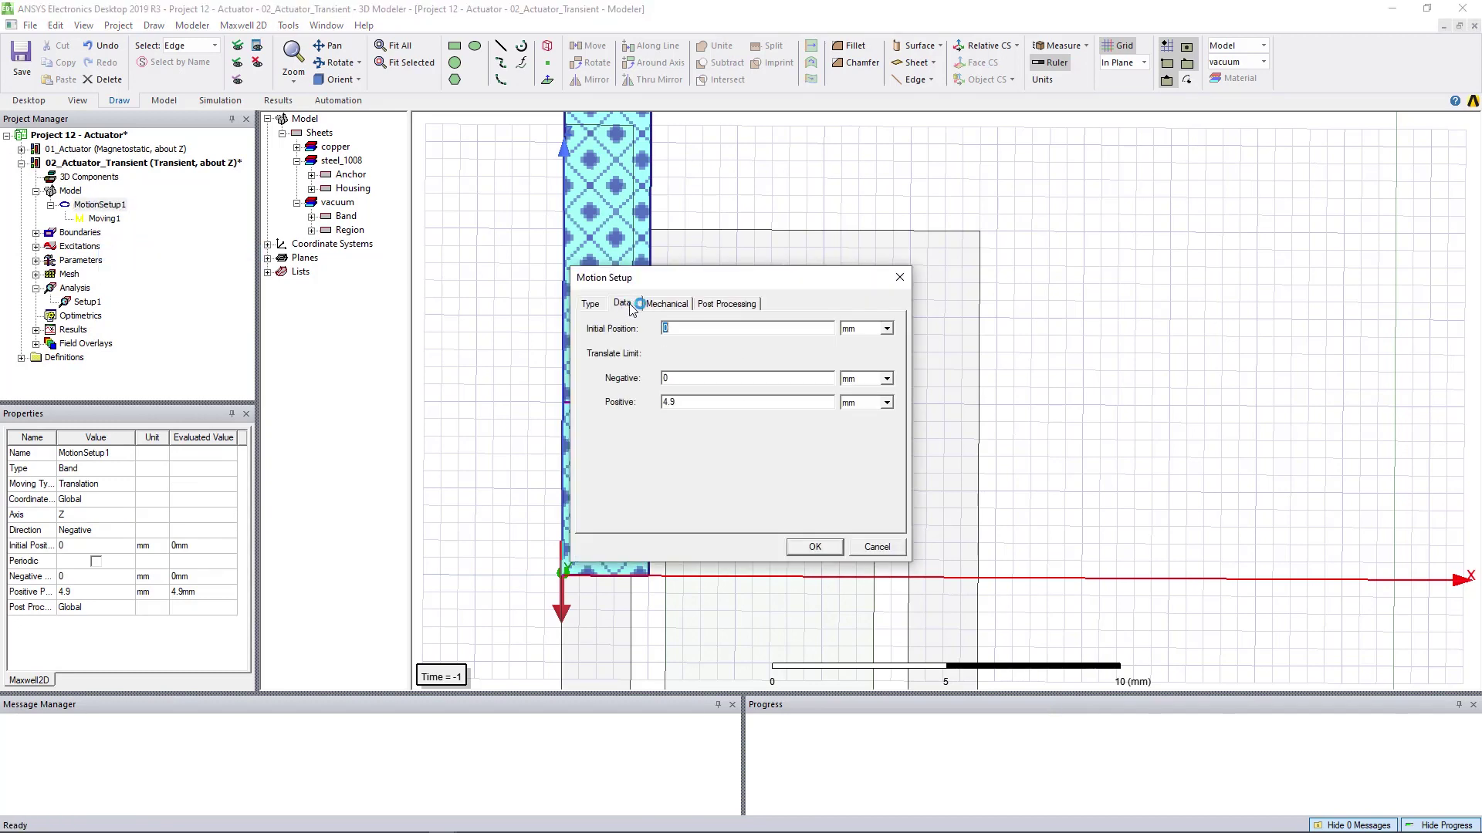
pyautogui.moveTo(704, 381); pyautogui.dragTo(631, 370)
pyautogui.click(732, 402)
pyautogui.press('BackSpace')
pyautogui.press('BackSpace')
pyautogui.press('BackSpace')
pyautogui.write('5.1')
pyautogui.click(813, 547)
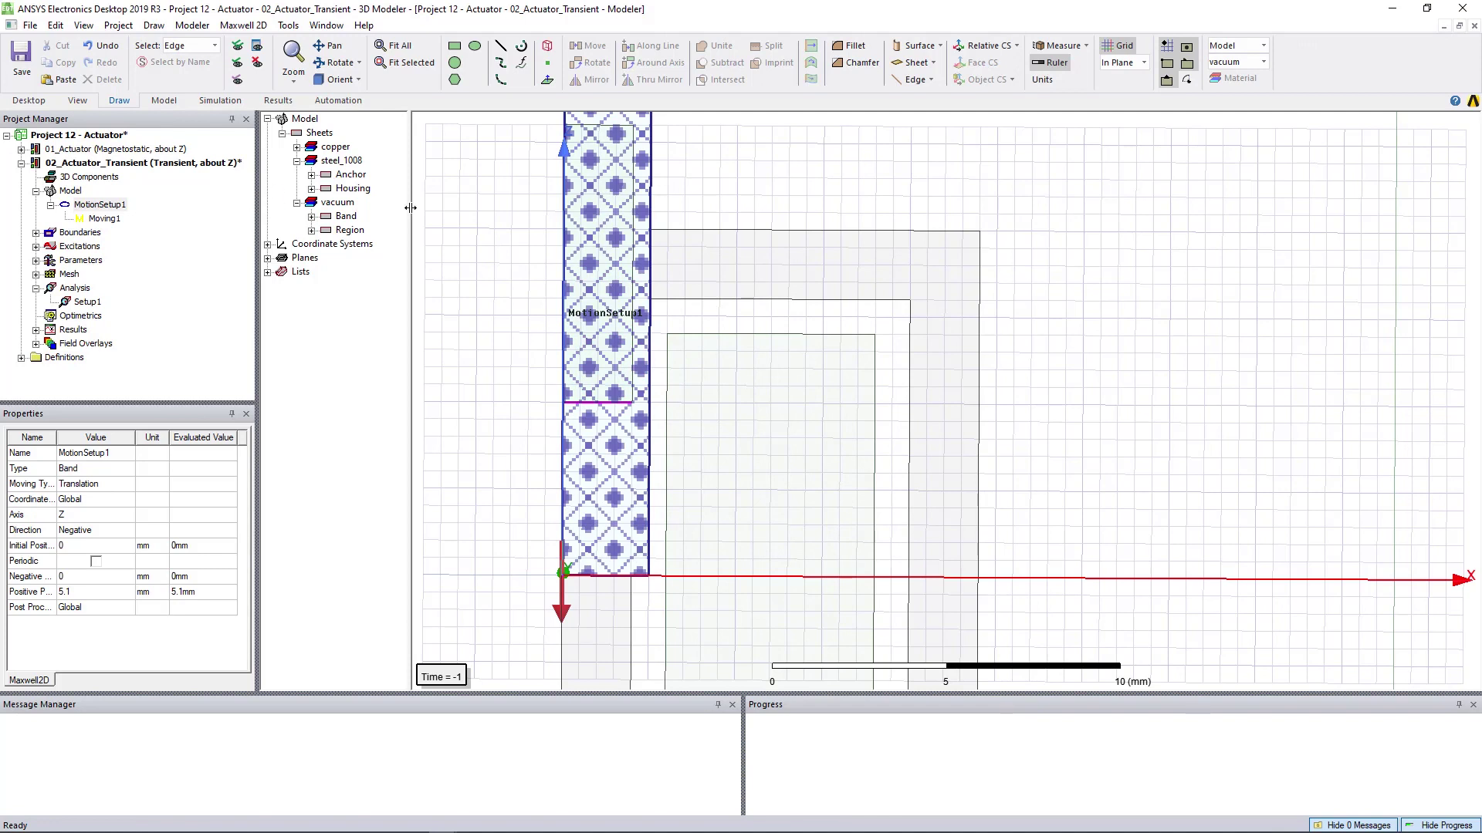
# Step: Run the analysis of Setup1 and inspect the first message it reports
pyautogui.rightClick(86, 301)
pyautogui.click(162, 445)
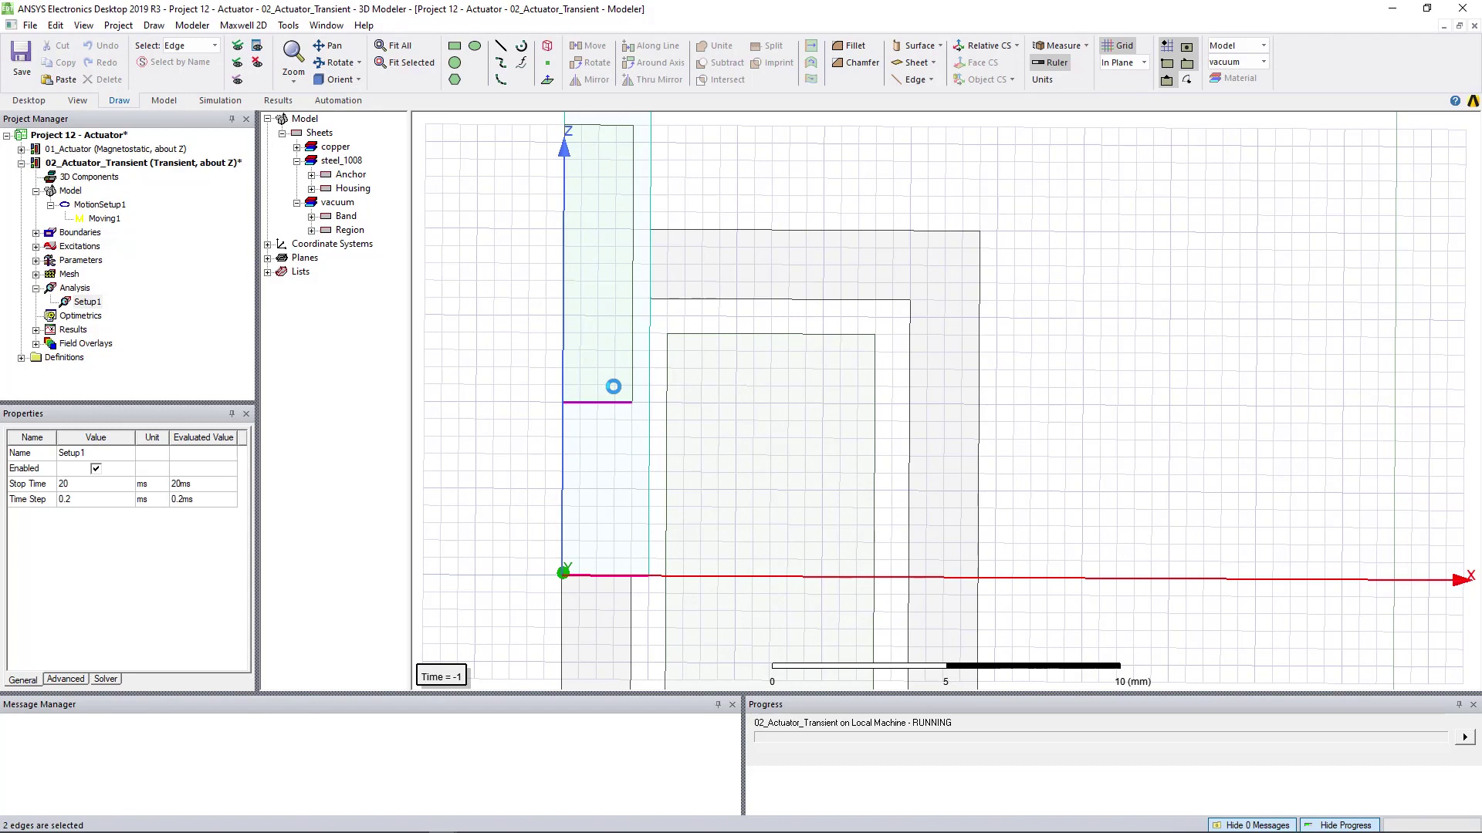
pyautogui.click(107, 747)
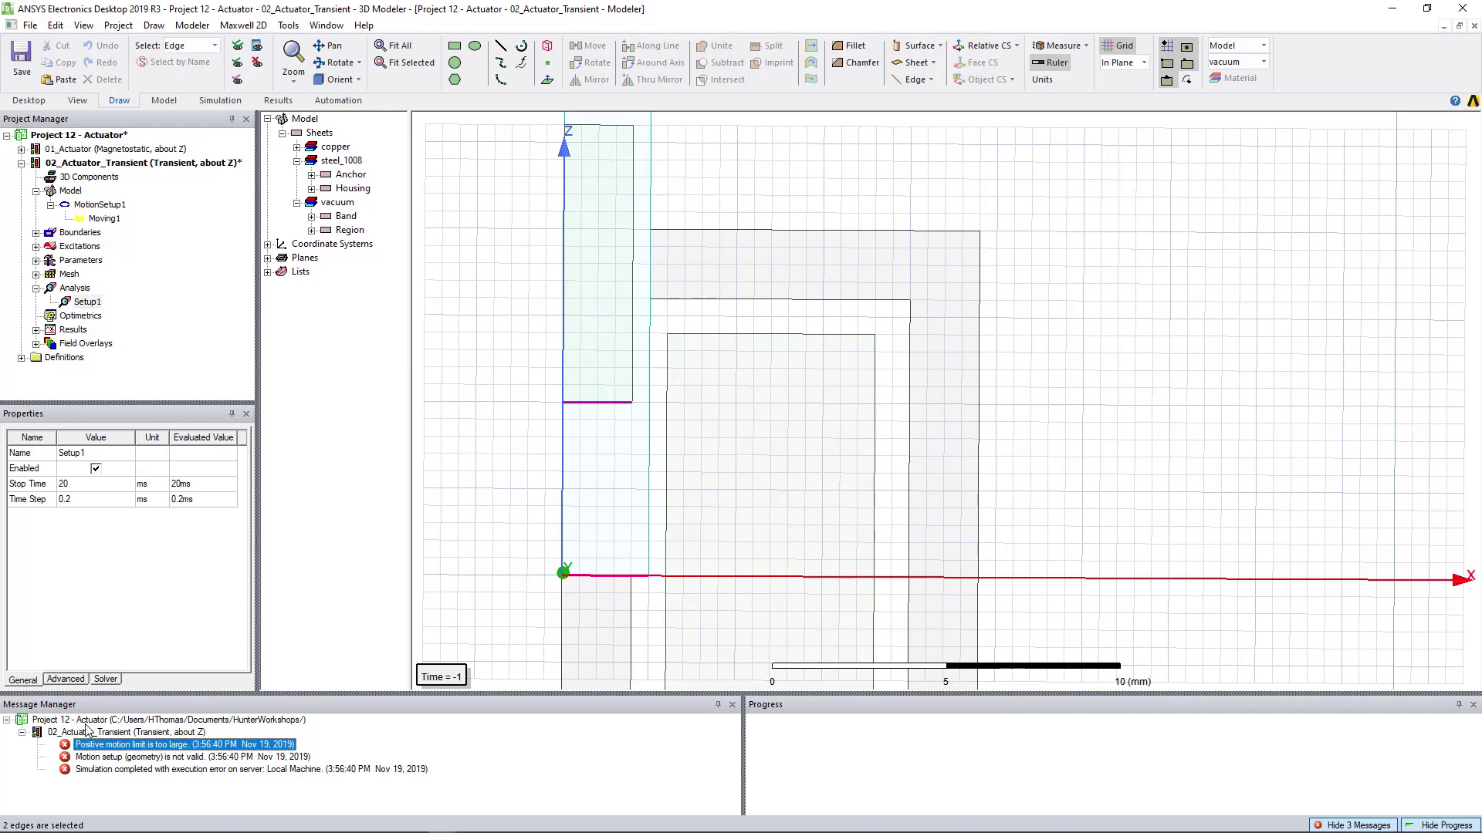
# Step: Change the positive translate limit of MotionSetup1 to 4.9 mm
pyautogui.rightClick(106, 212)
pyautogui.click(148, 257)
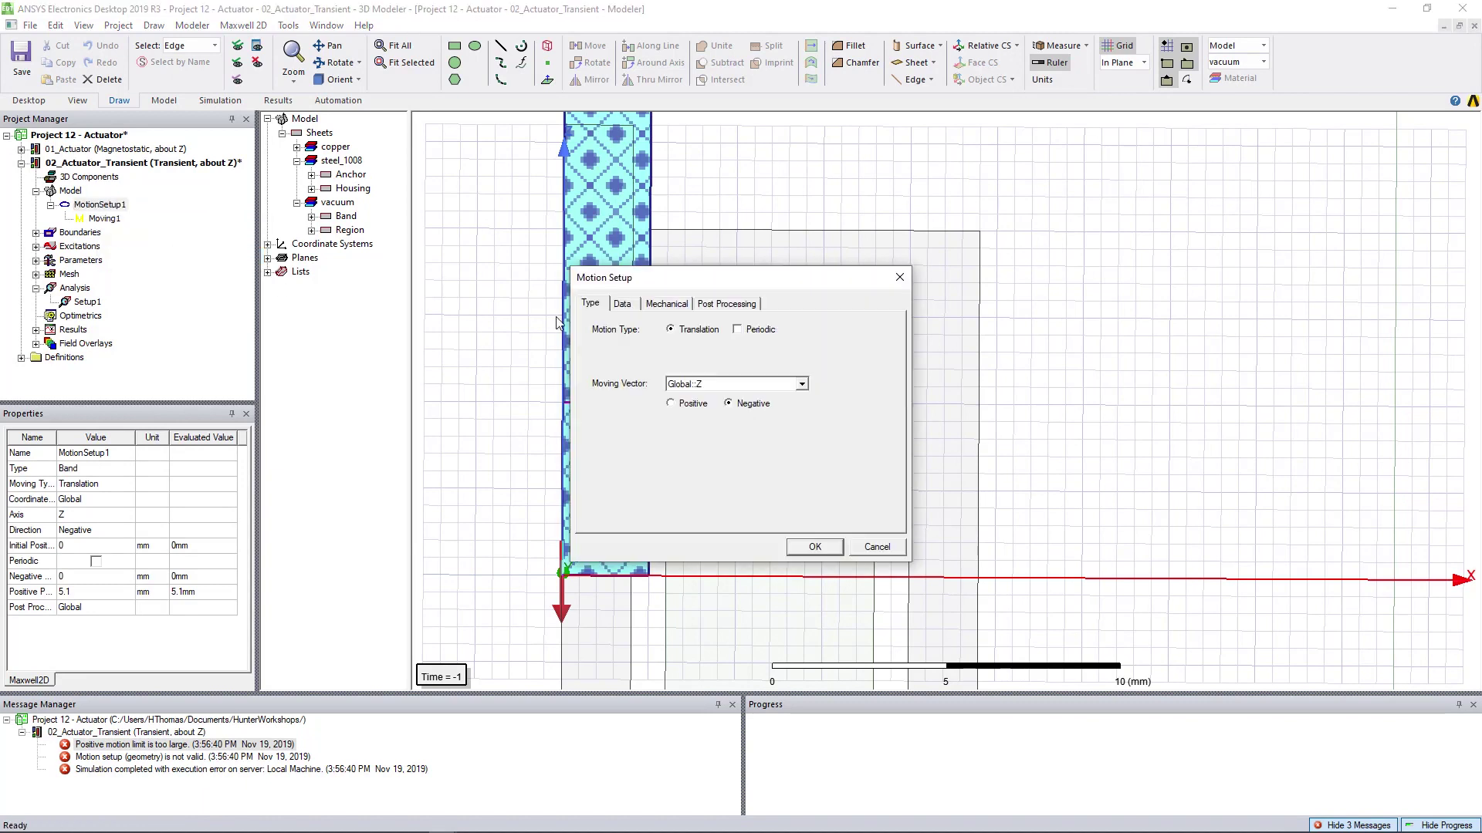
pyautogui.click(636, 307)
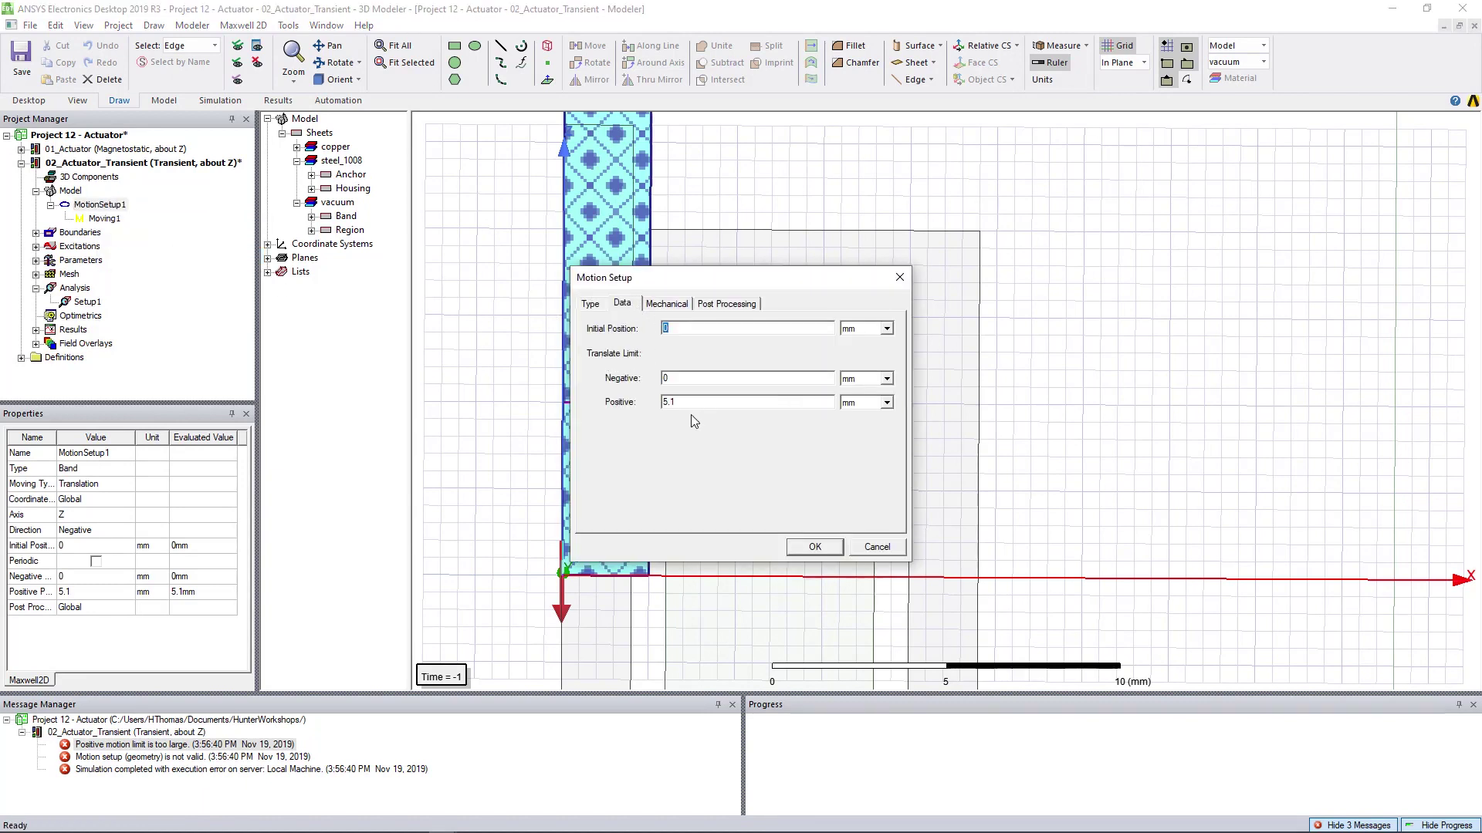
pyautogui.moveTo(671, 278); pyautogui.dragTo(813, 214)
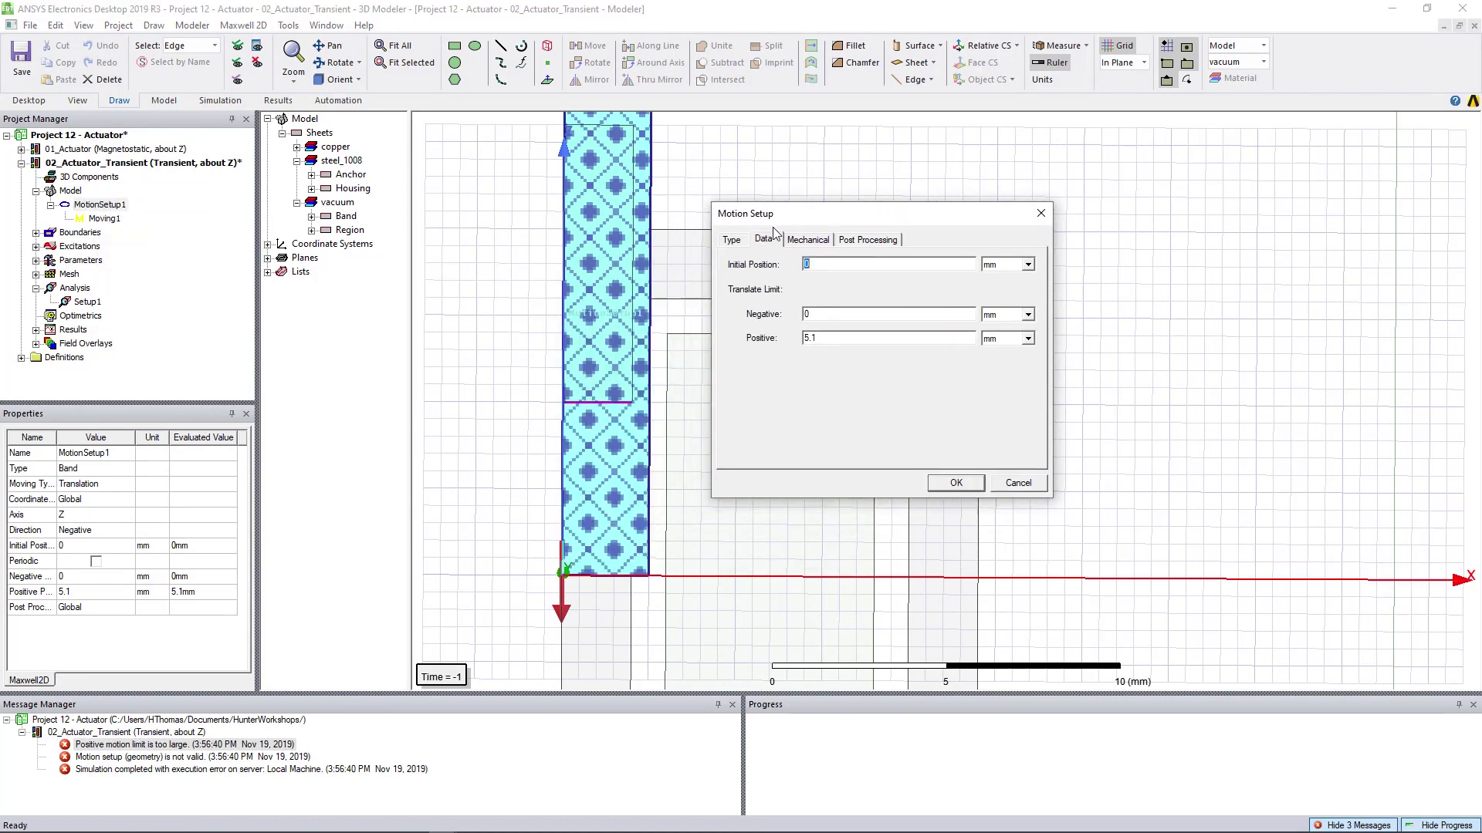
pyautogui.doubleClick(829, 337)
pyautogui.moveTo(837, 222); pyautogui.dragTo(880, 217)
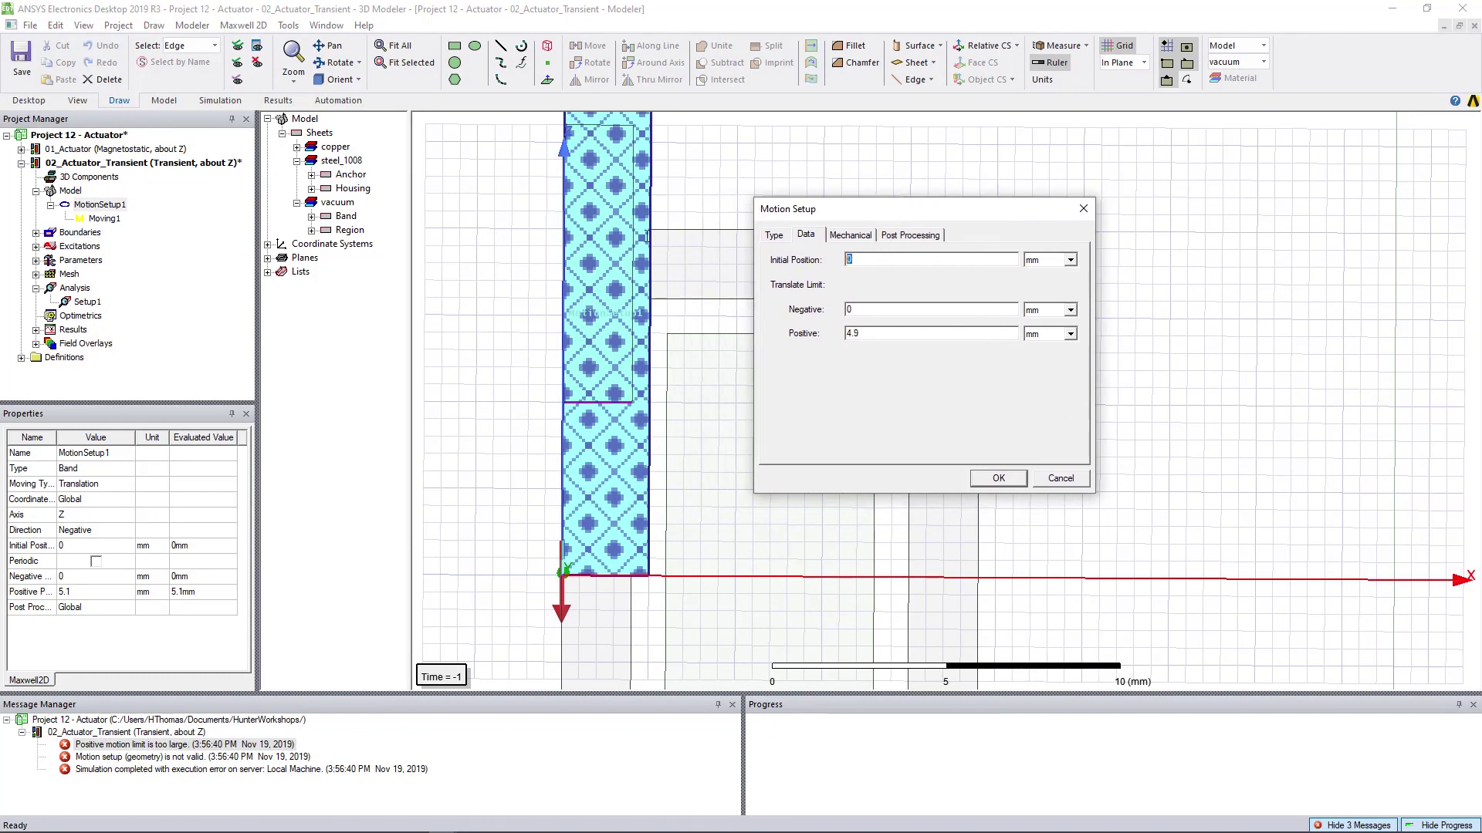
# Step: Set the initial position of MotionSetup1 to -2 mm and its negative translate limit to -4 mm
pyautogui.click(999, 478)
pyautogui.moveTo(885, 307); pyautogui.dragTo(521, 283)
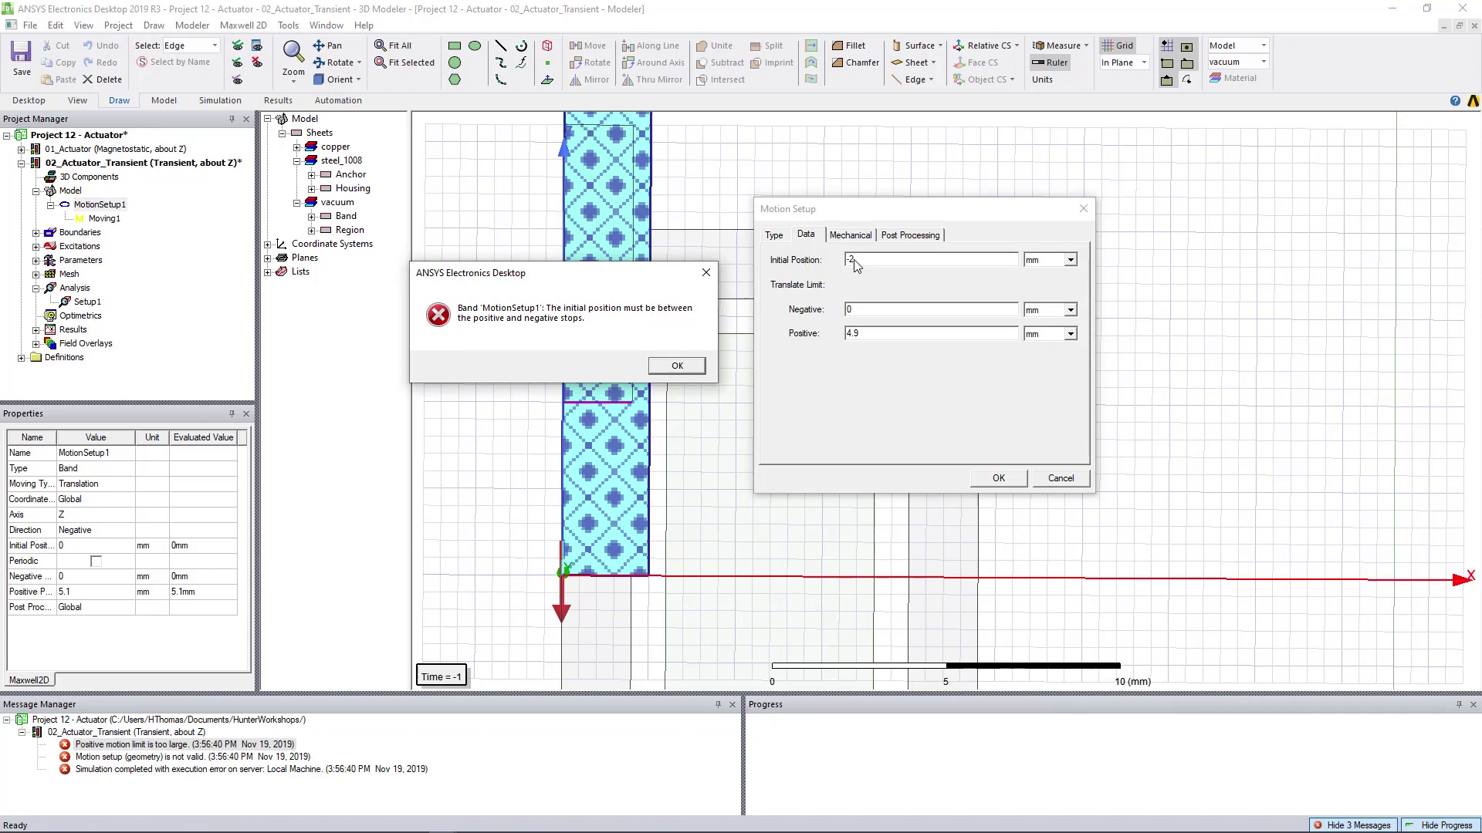
pyautogui.click(847, 312)
pyautogui.click(673, 368)
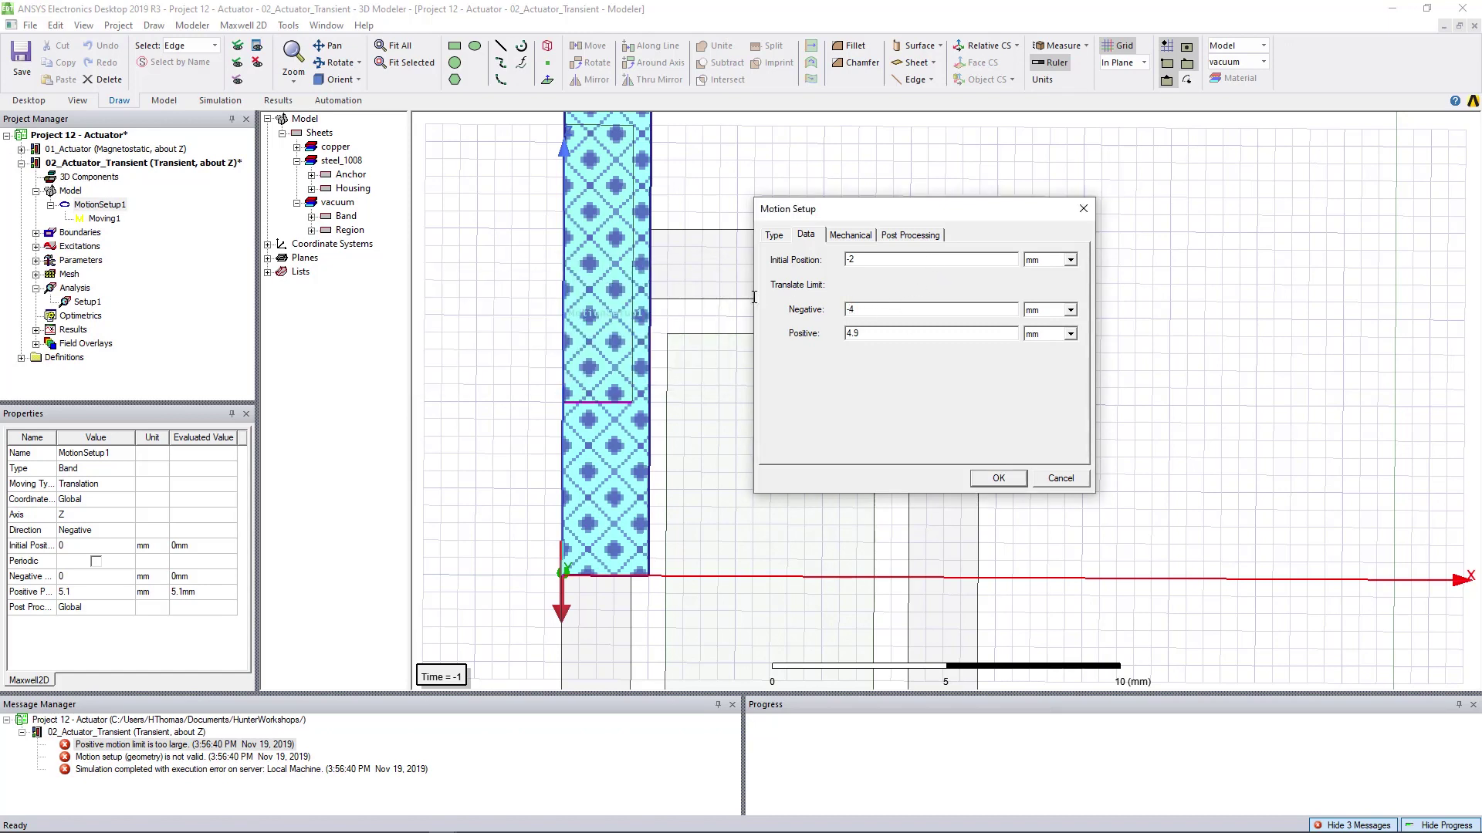
pyautogui.click(1015, 478)
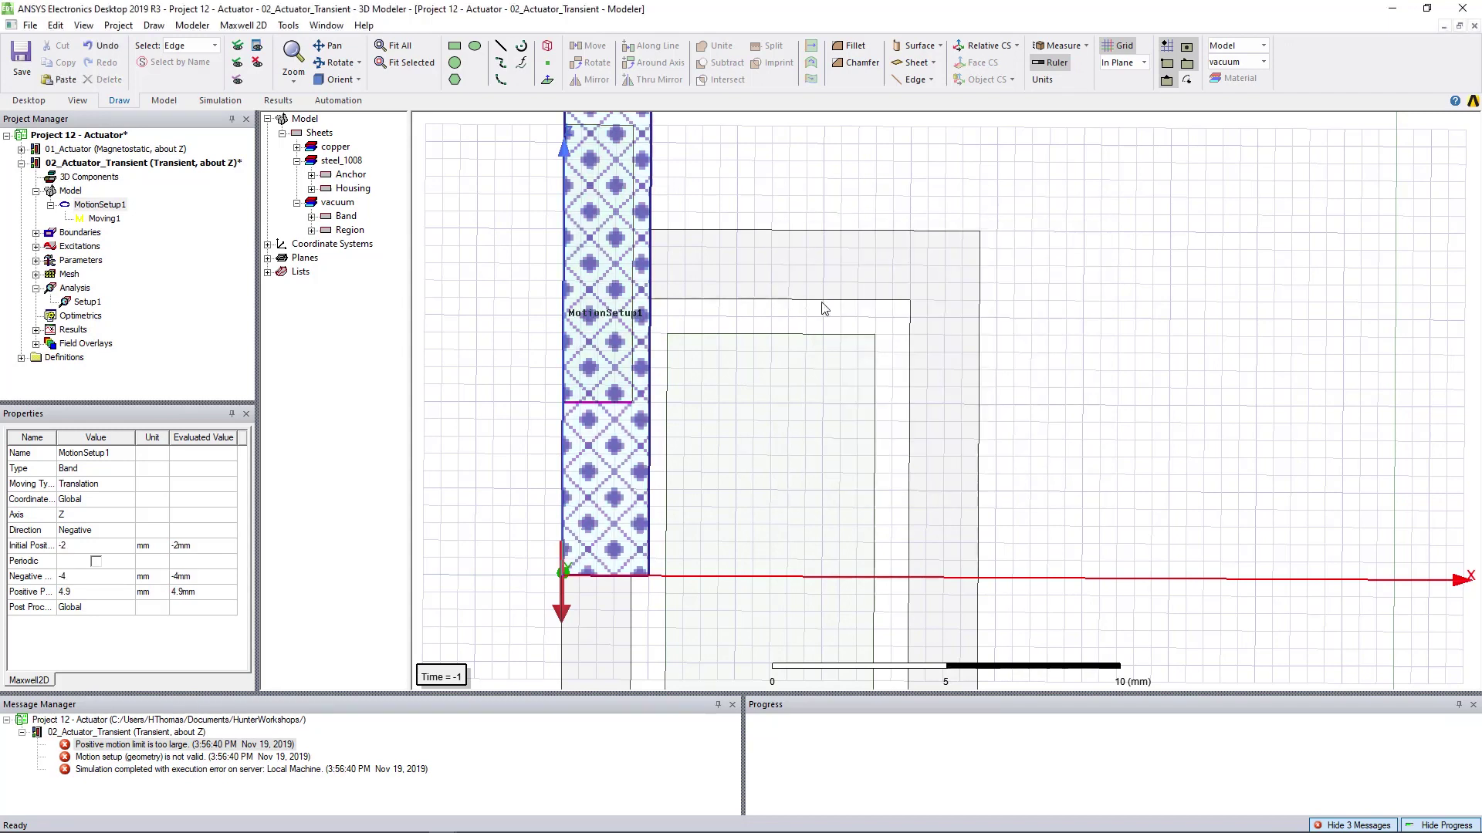
# Step: Reopen MotionSetup1 and compare its moving vector direction with the initial position and translate limits
pyautogui.rightClick(98, 204)
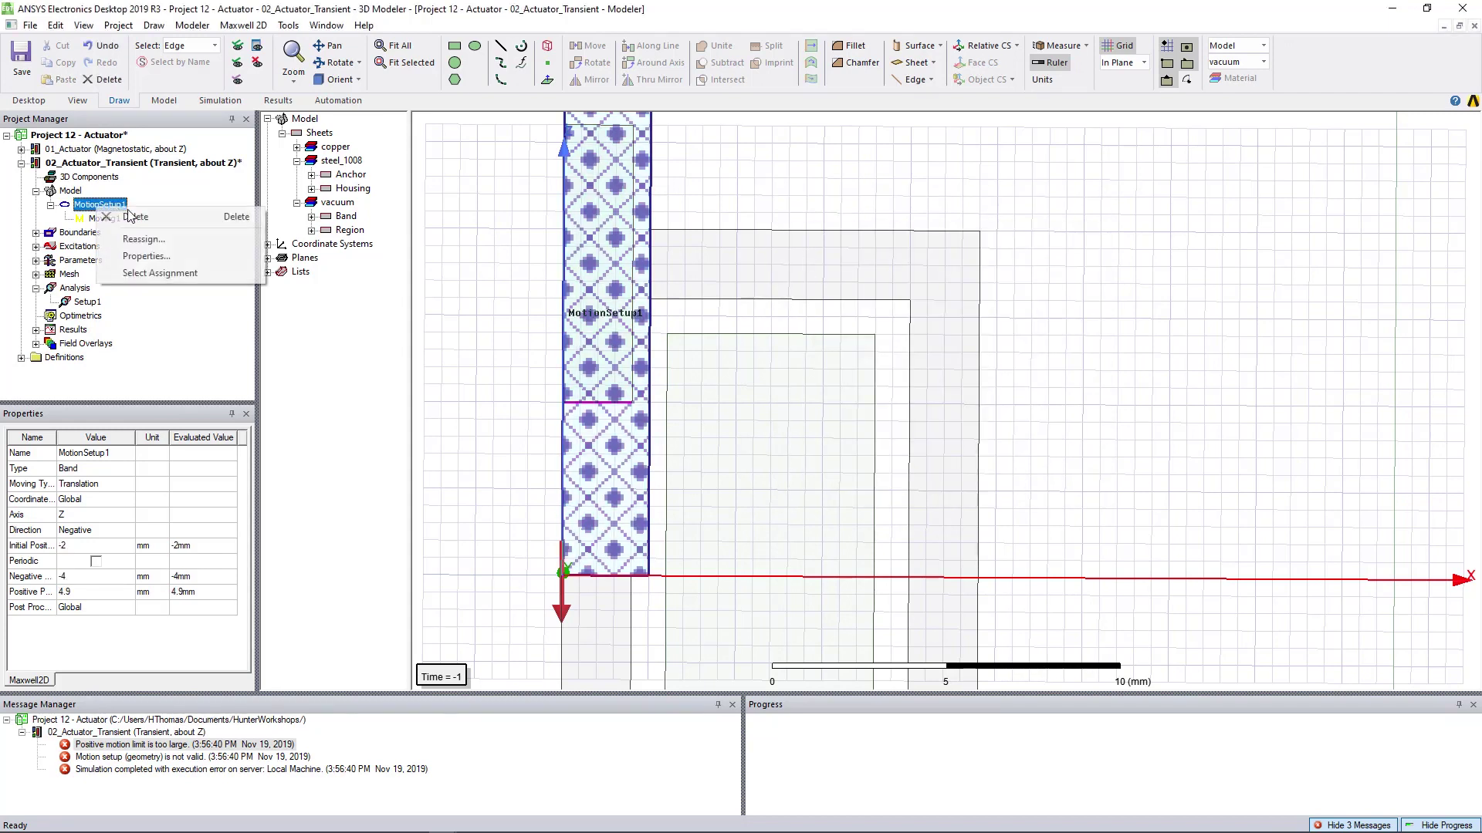
pyautogui.click(146, 256)
pyautogui.click(635, 302)
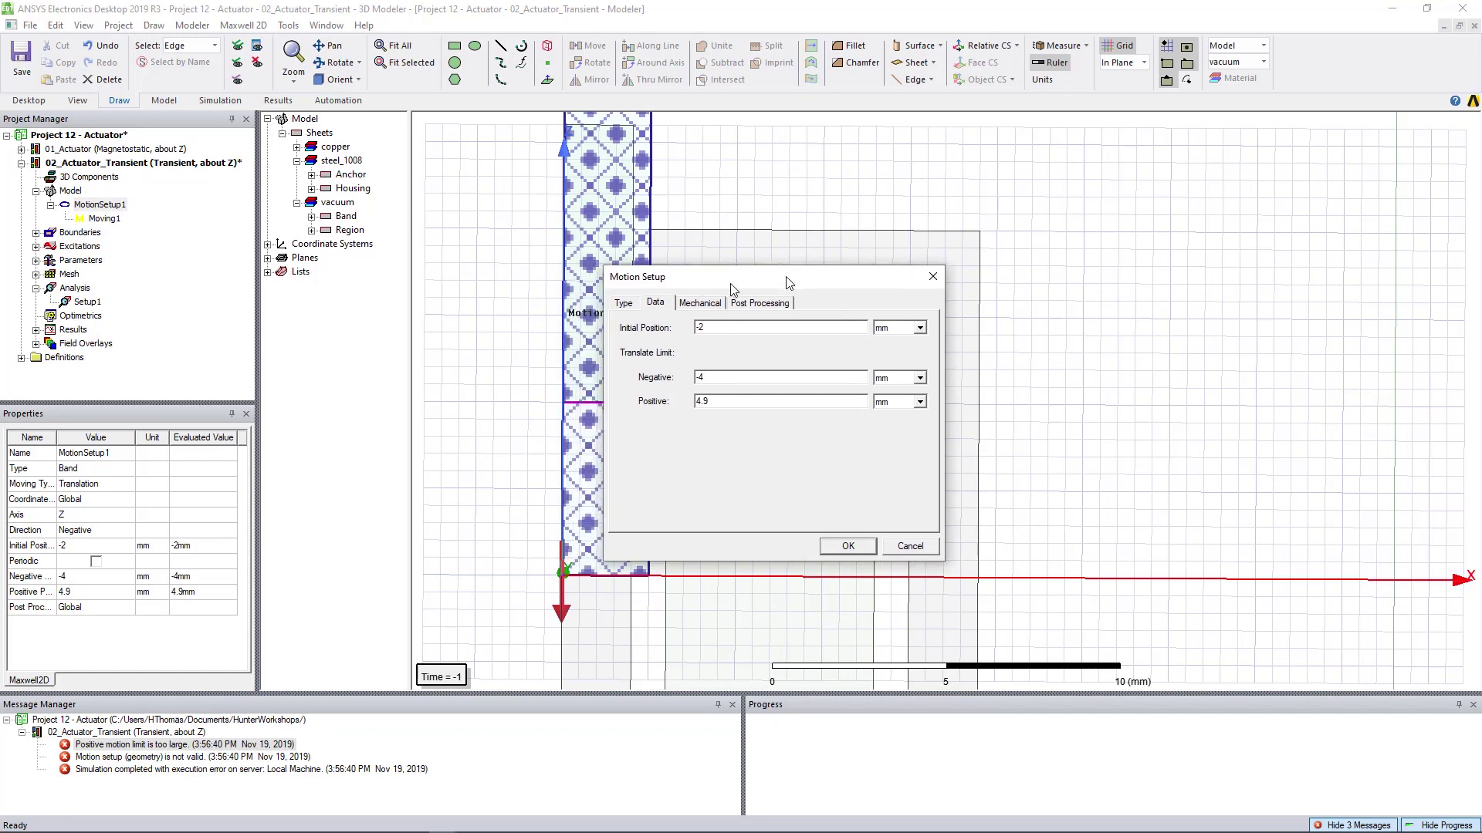
pyautogui.moveTo(622, 278); pyautogui.dragTo(779, 261)
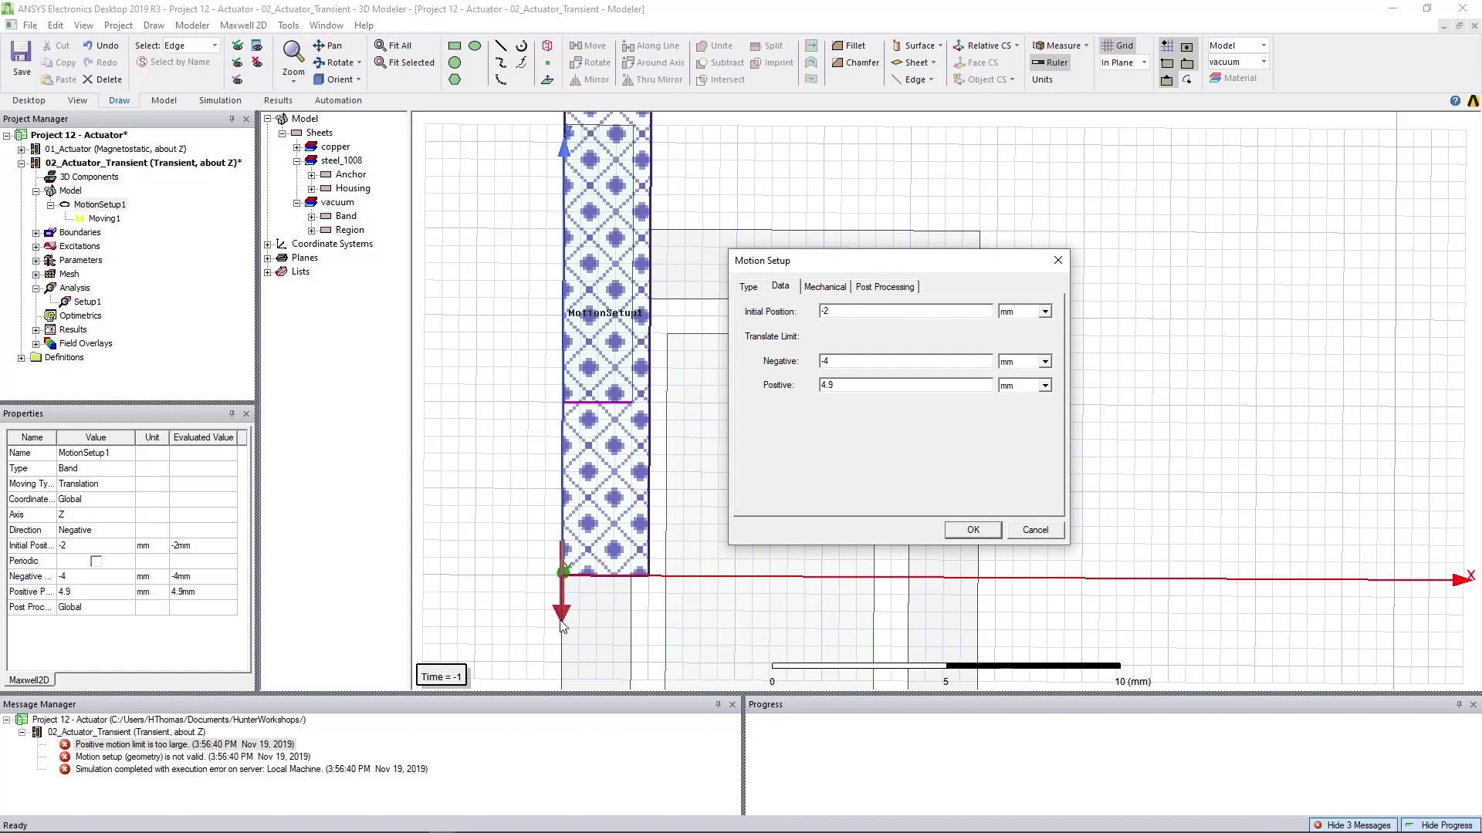
pyautogui.click(750, 287)
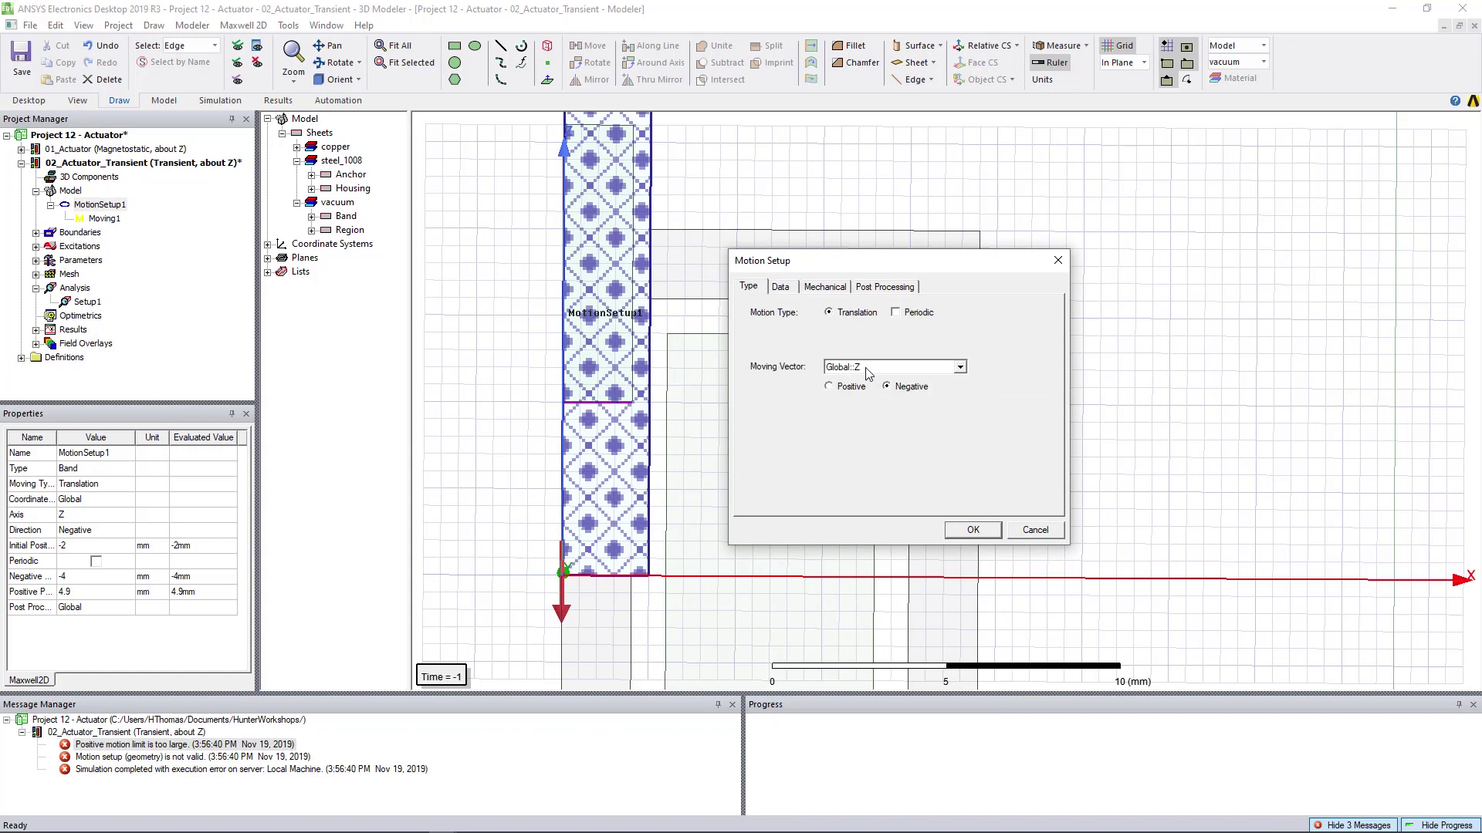
pyautogui.click(780, 287)
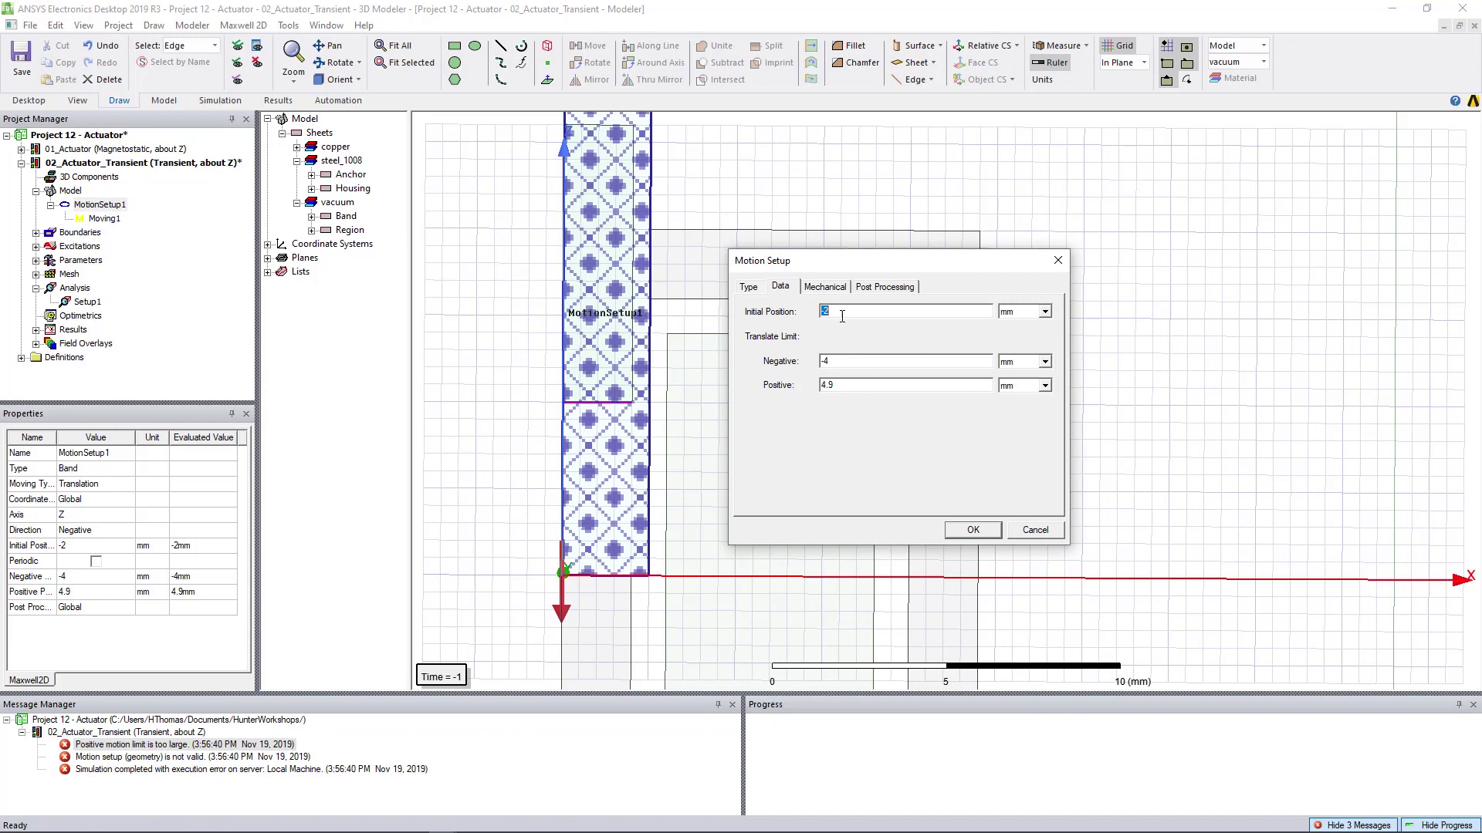
pyautogui.click(971, 530)
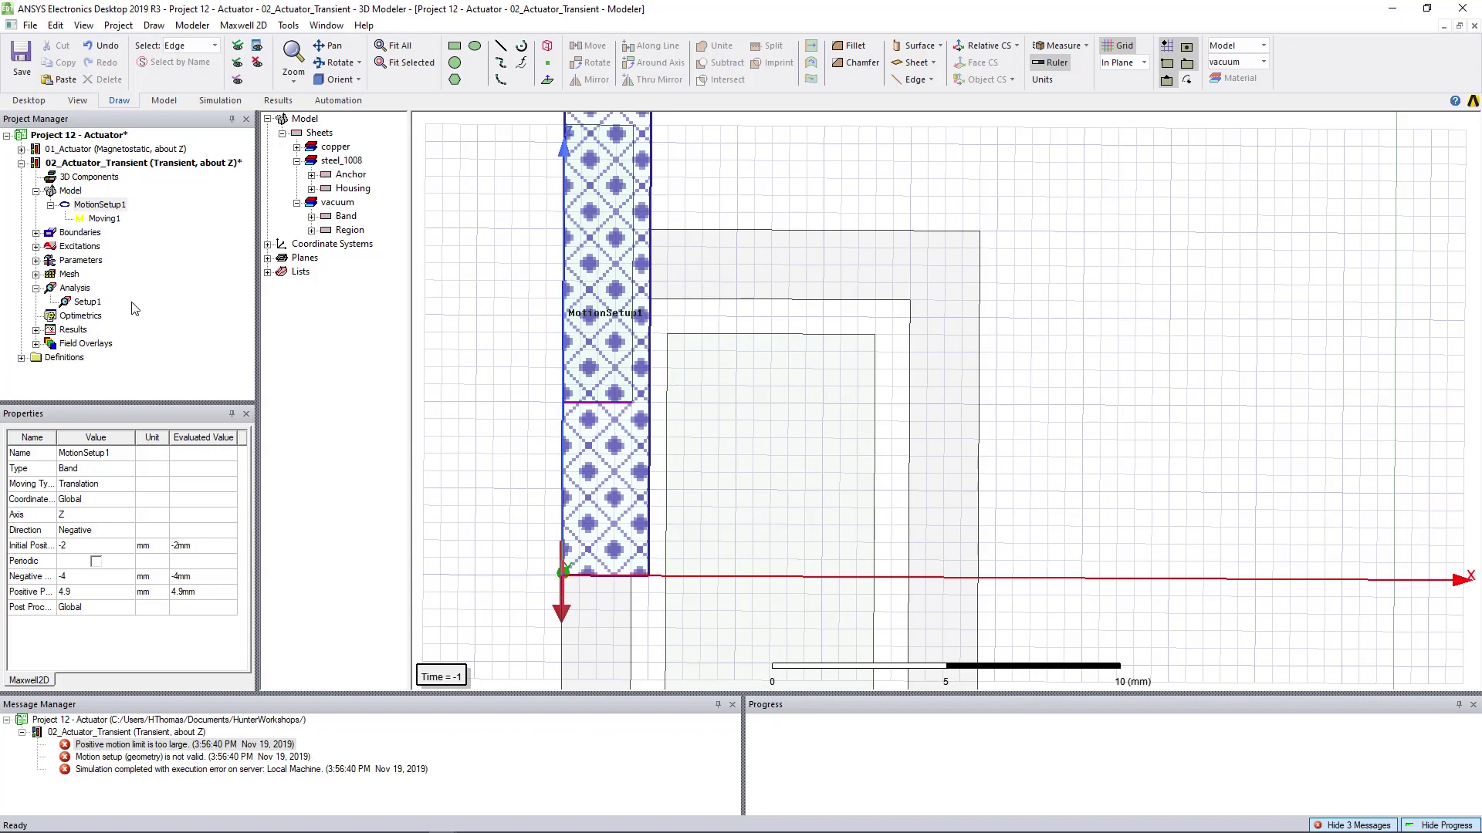
# Step: Clear all messages logged for the Project 12 - Actuator project
pyautogui.click(91, 302)
pyautogui.click(108, 723)
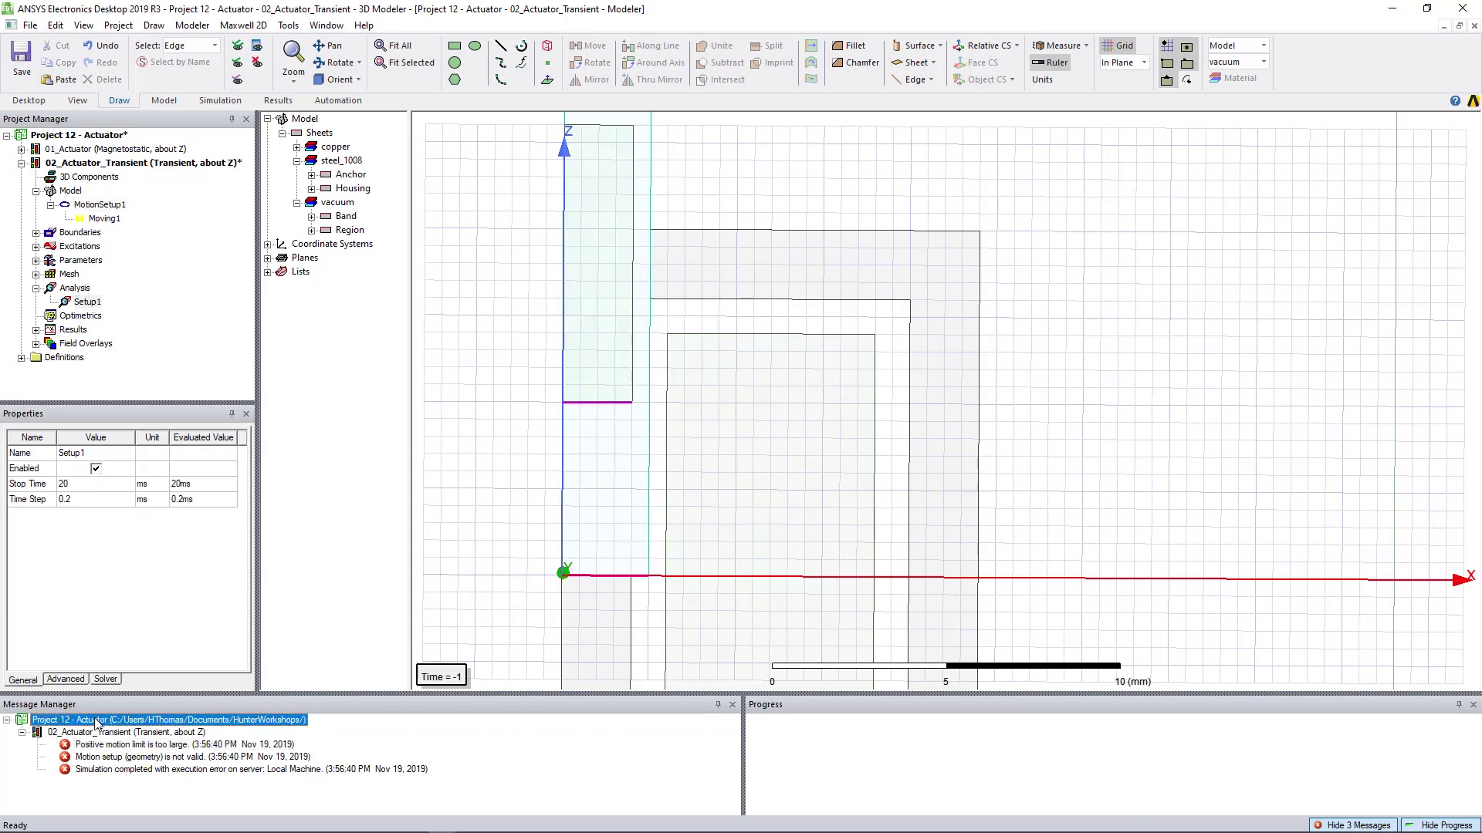
pyautogui.rightClick(110, 726)
pyautogui.click(110, 728)
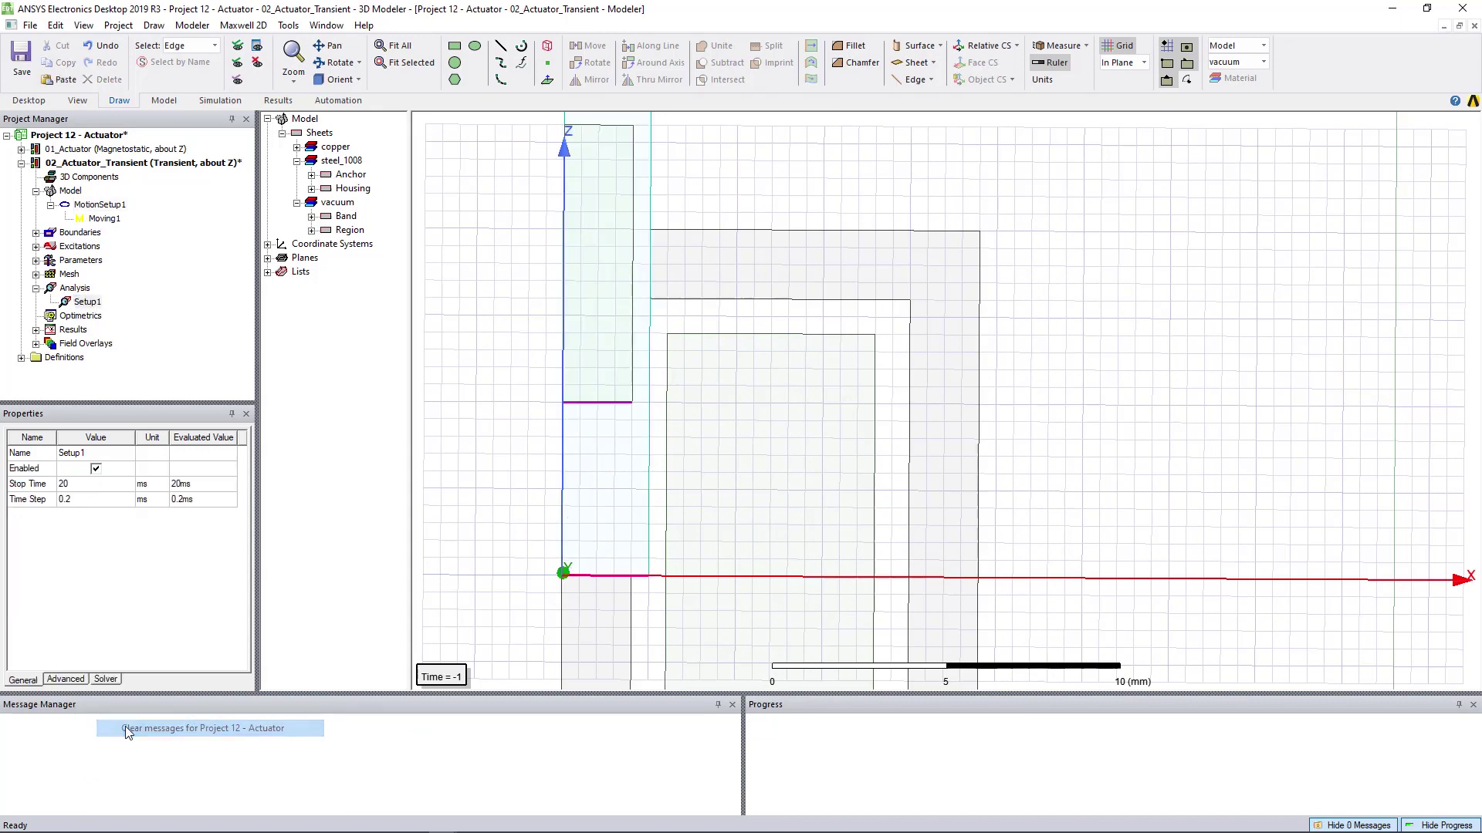
# Step: Run the analysis of Setup1 and inspect the geometry its first message refers to
pyautogui.click(86, 305)
pyautogui.rightClick(86, 309)
pyautogui.click(139, 440)
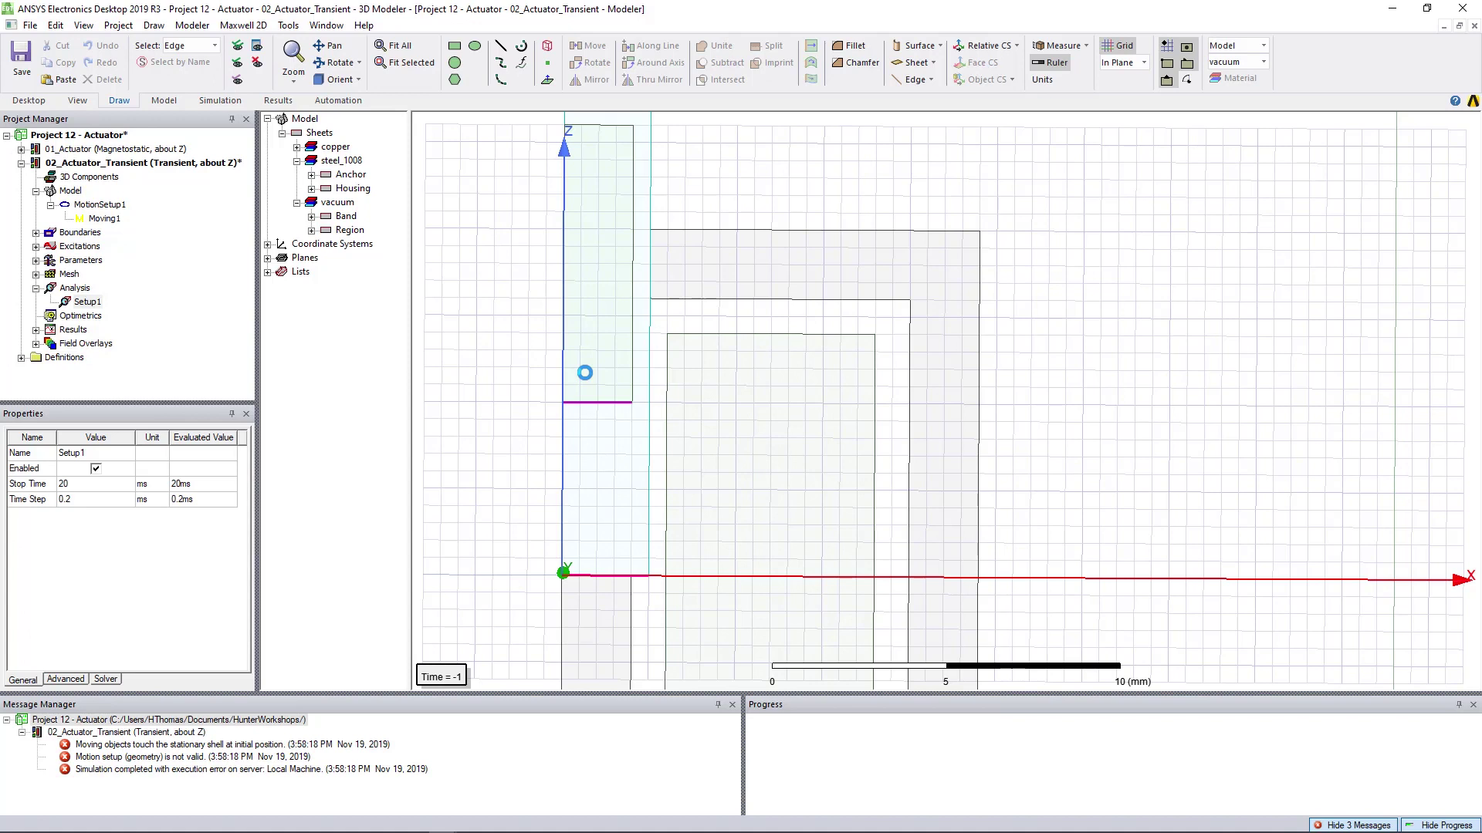
pyautogui.click(116, 746)
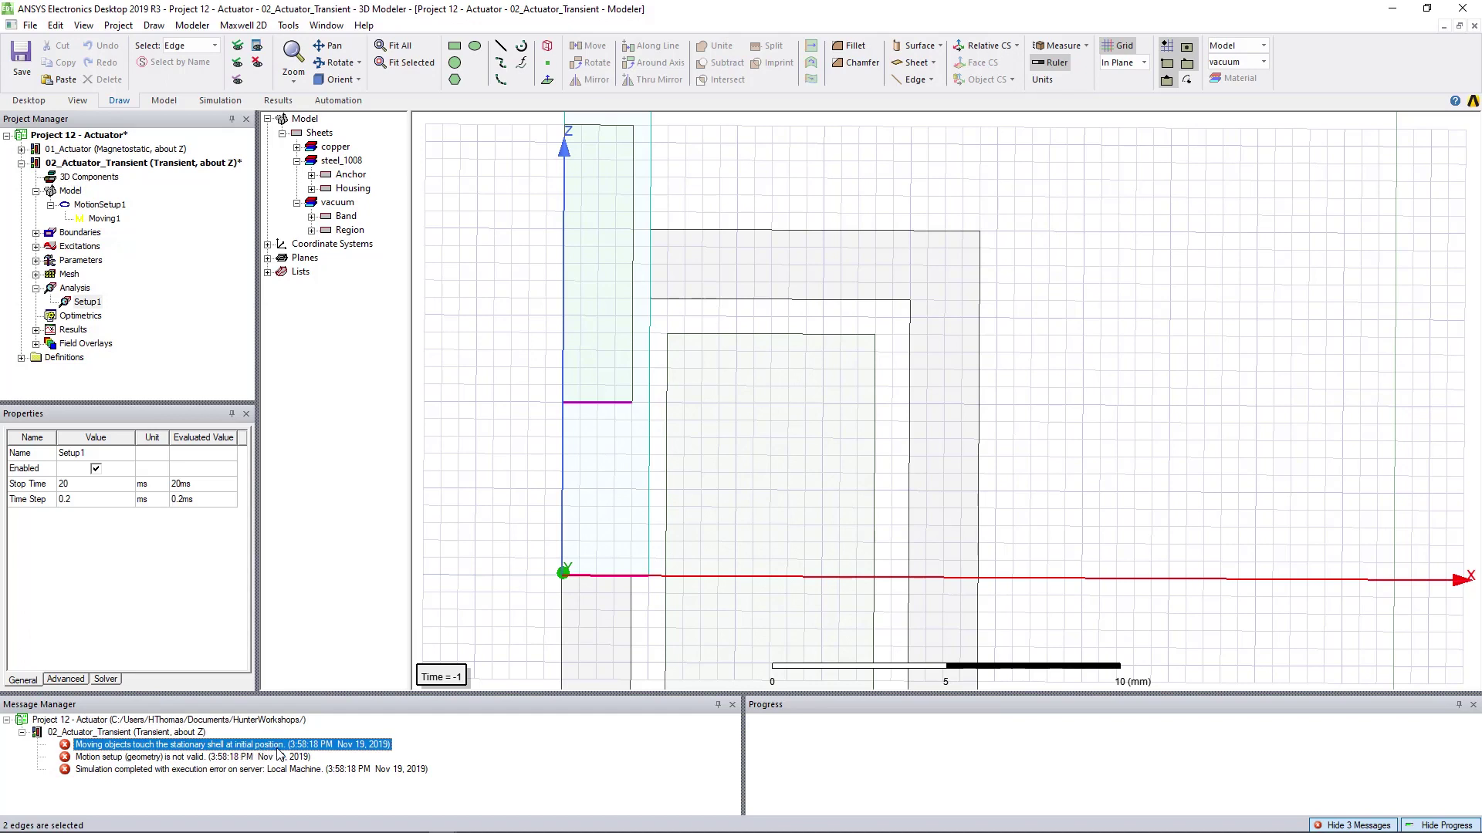
pyautogui.click(552, 320)
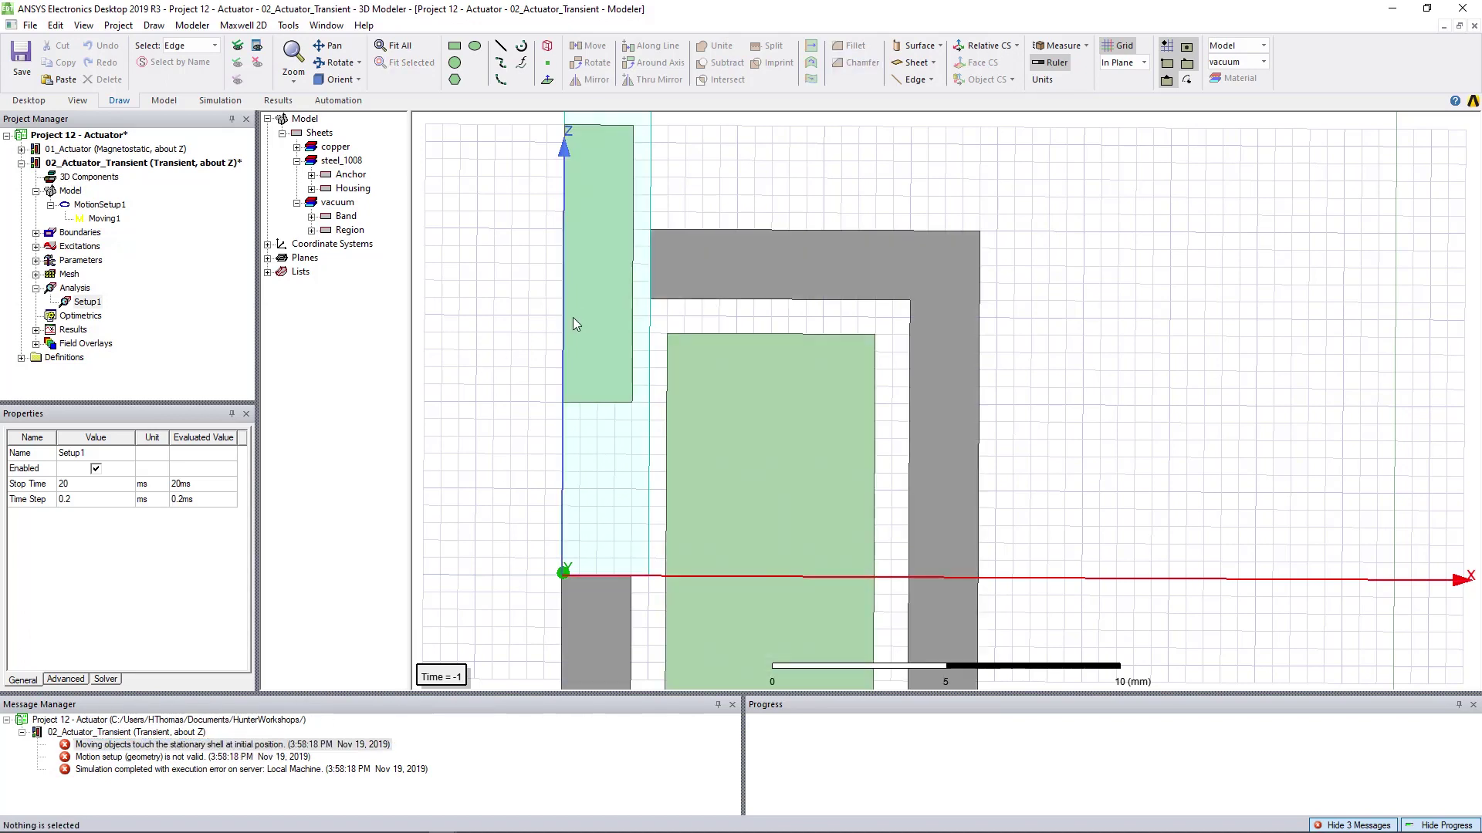
pyautogui.keyDown('shift'); pyautogui.moveTo(557, 318); pyautogui.dragTo(542, 403); pyautogui.keyUp('shift')
pyautogui.scroll(-2, 540, 352)
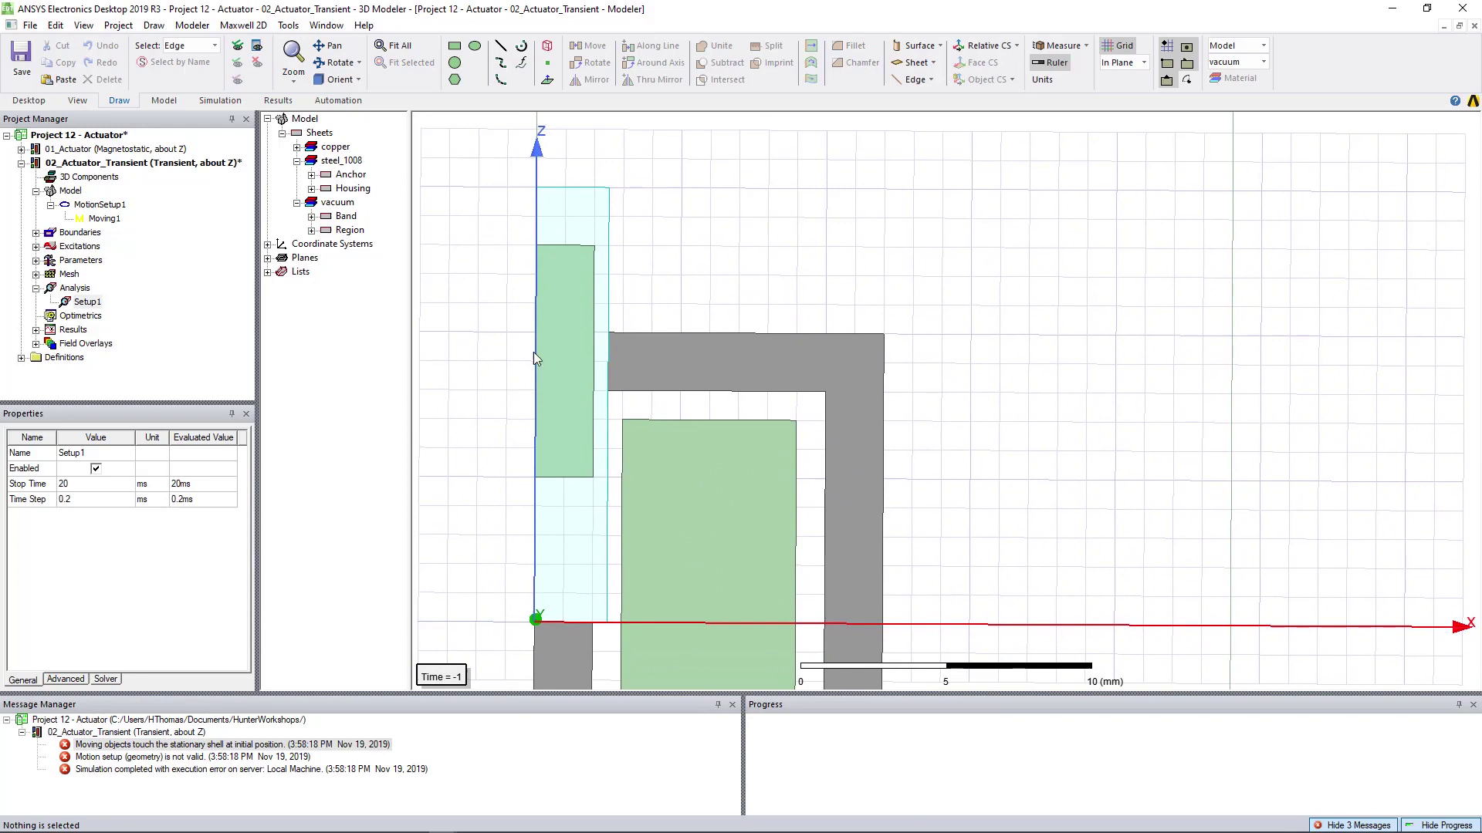
# Step: Set both the initial position and the negative translate limit of MotionSetup1 to 0 mm
pyautogui.click(108, 220)
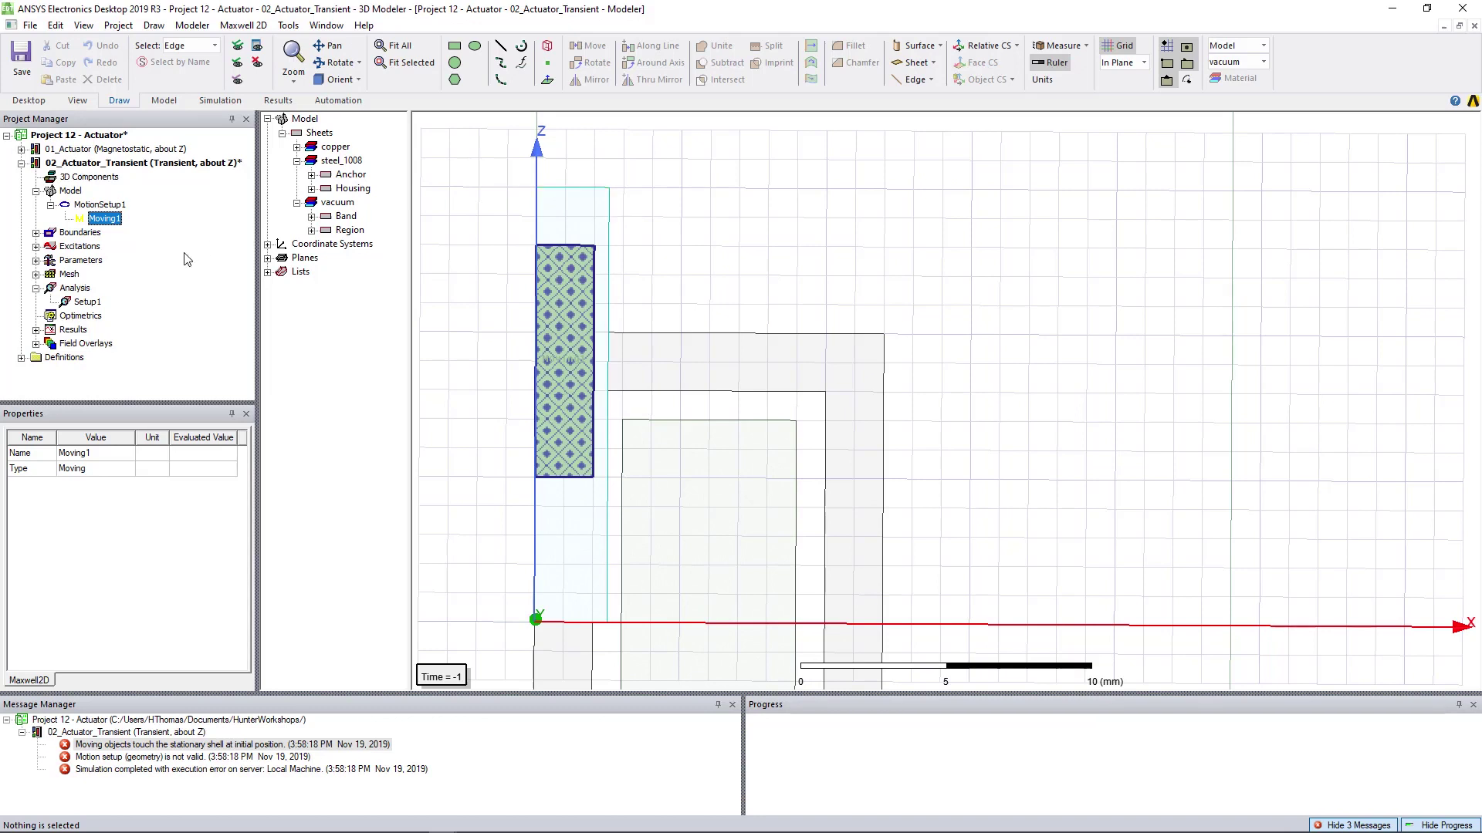
pyautogui.click(106, 207)
pyautogui.rightClick(105, 207)
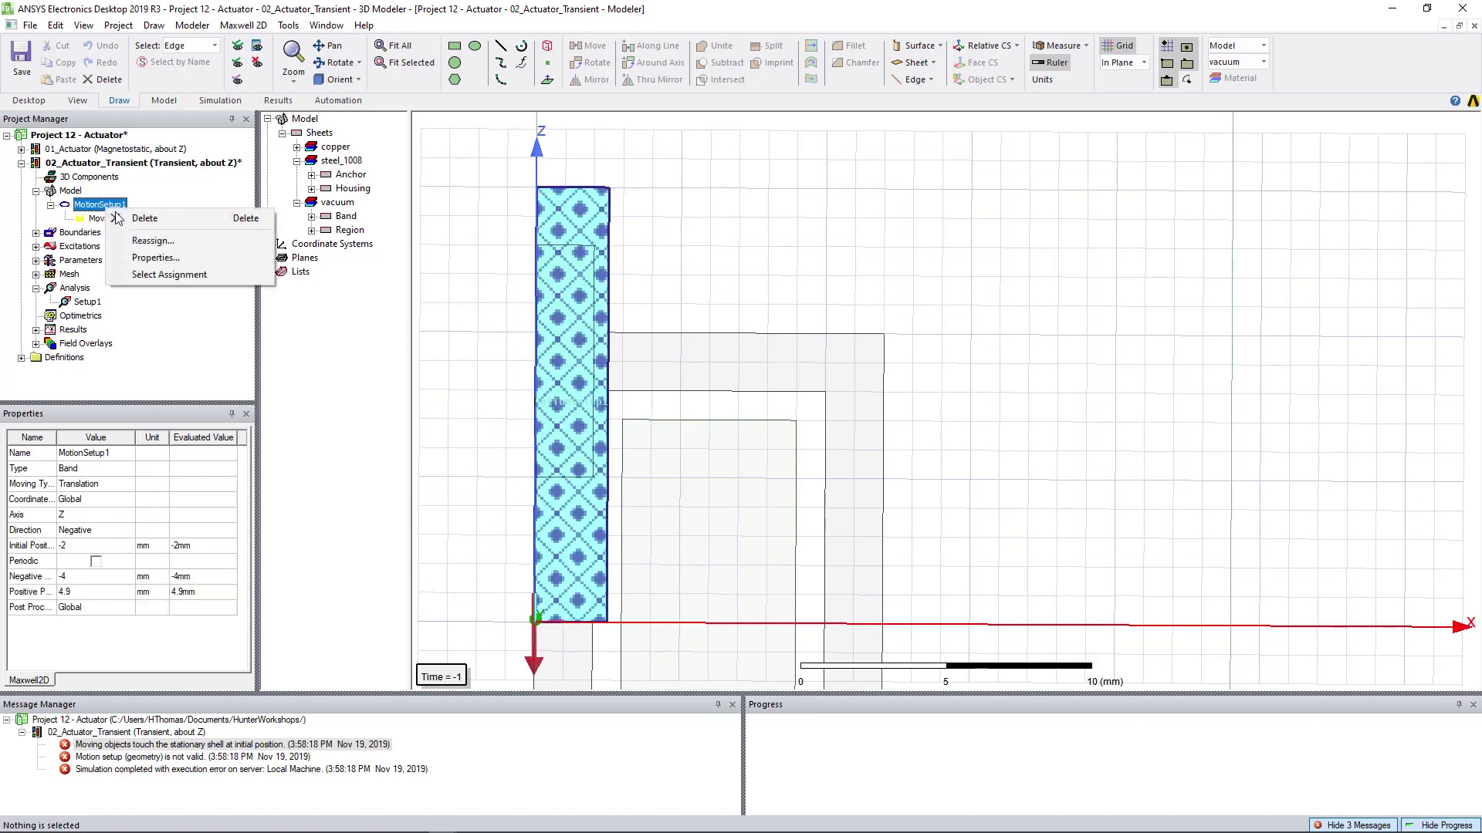
pyautogui.click(155, 258)
pyautogui.click(622, 303)
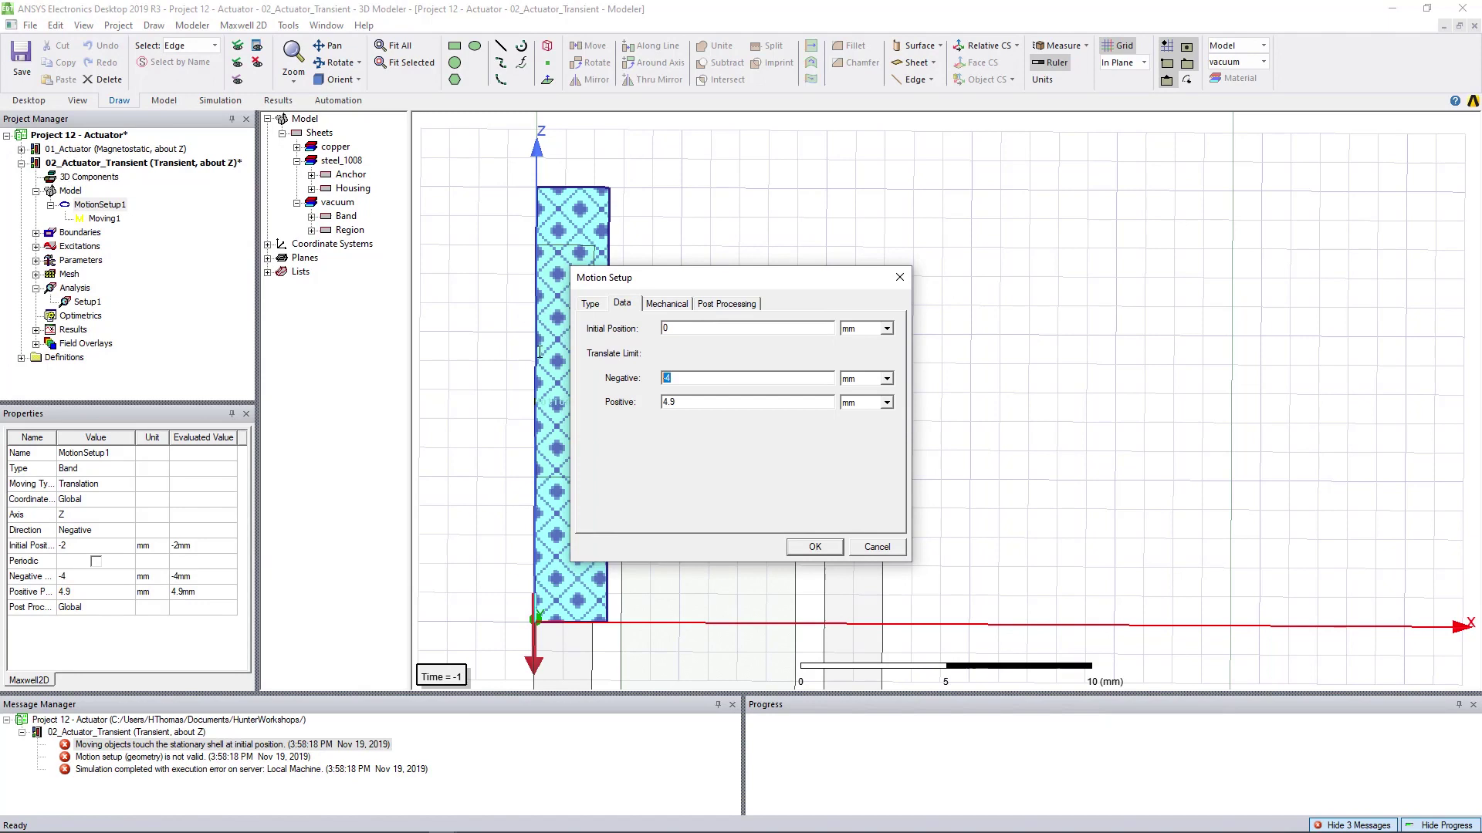
pyautogui.click(815, 546)
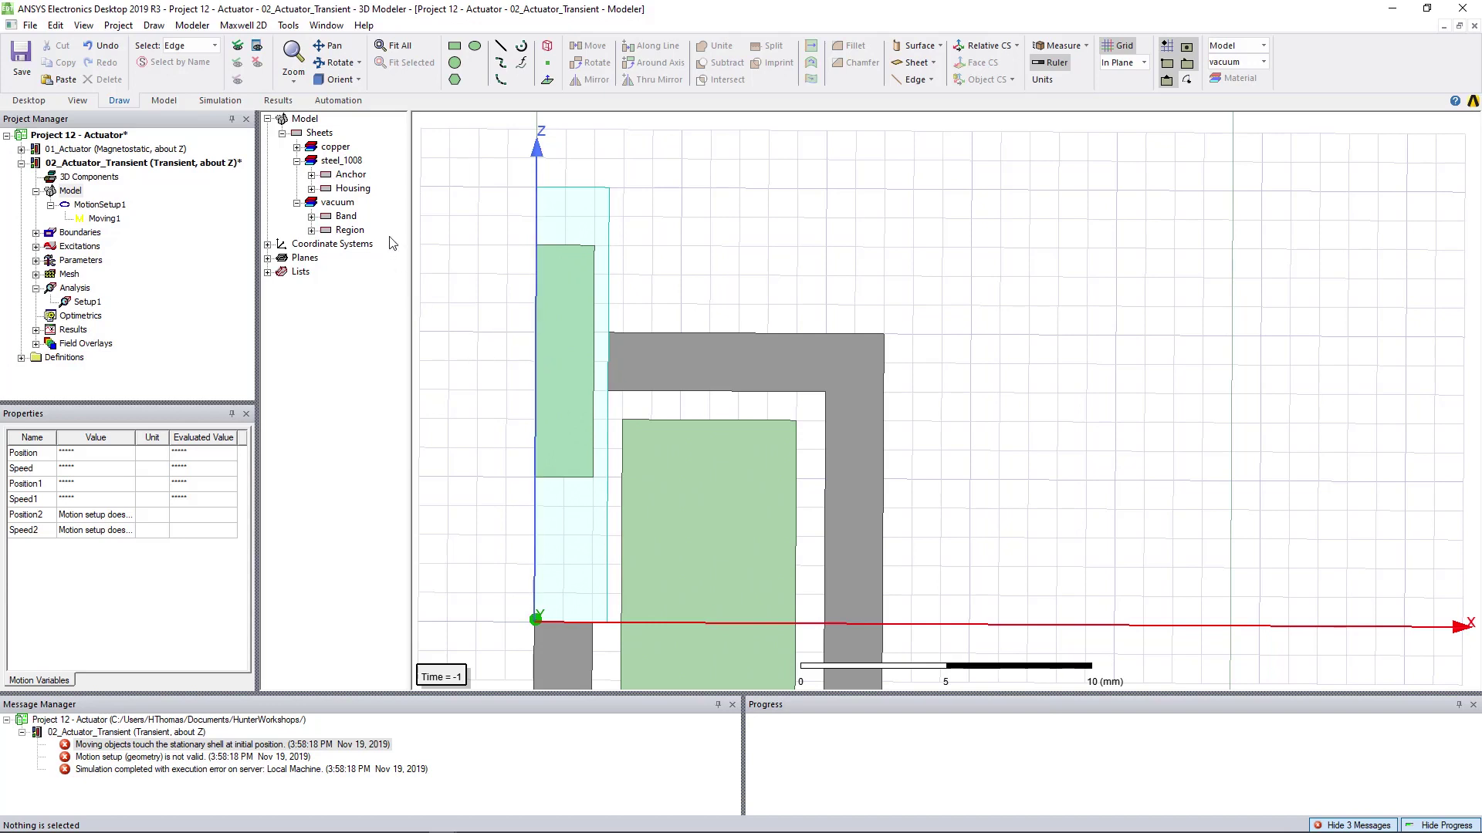
# Step: Check the XSize of the Anchor's rectangle and measure the length of the Band's upper edge
pyautogui.click(356, 177)
pyautogui.click(311, 174)
pyautogui.click(375, 189)
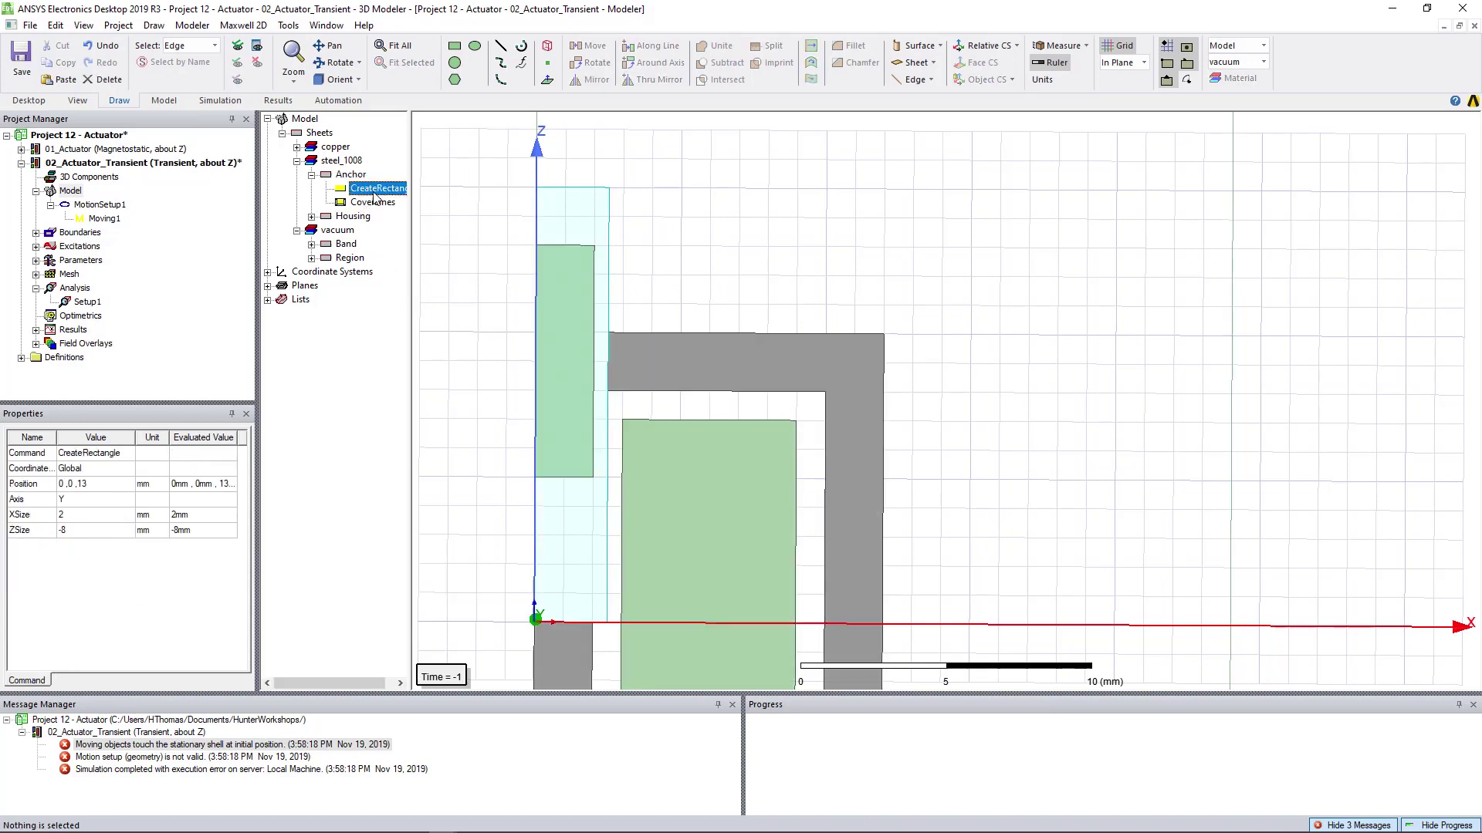
pyautogui.click(75, 516)
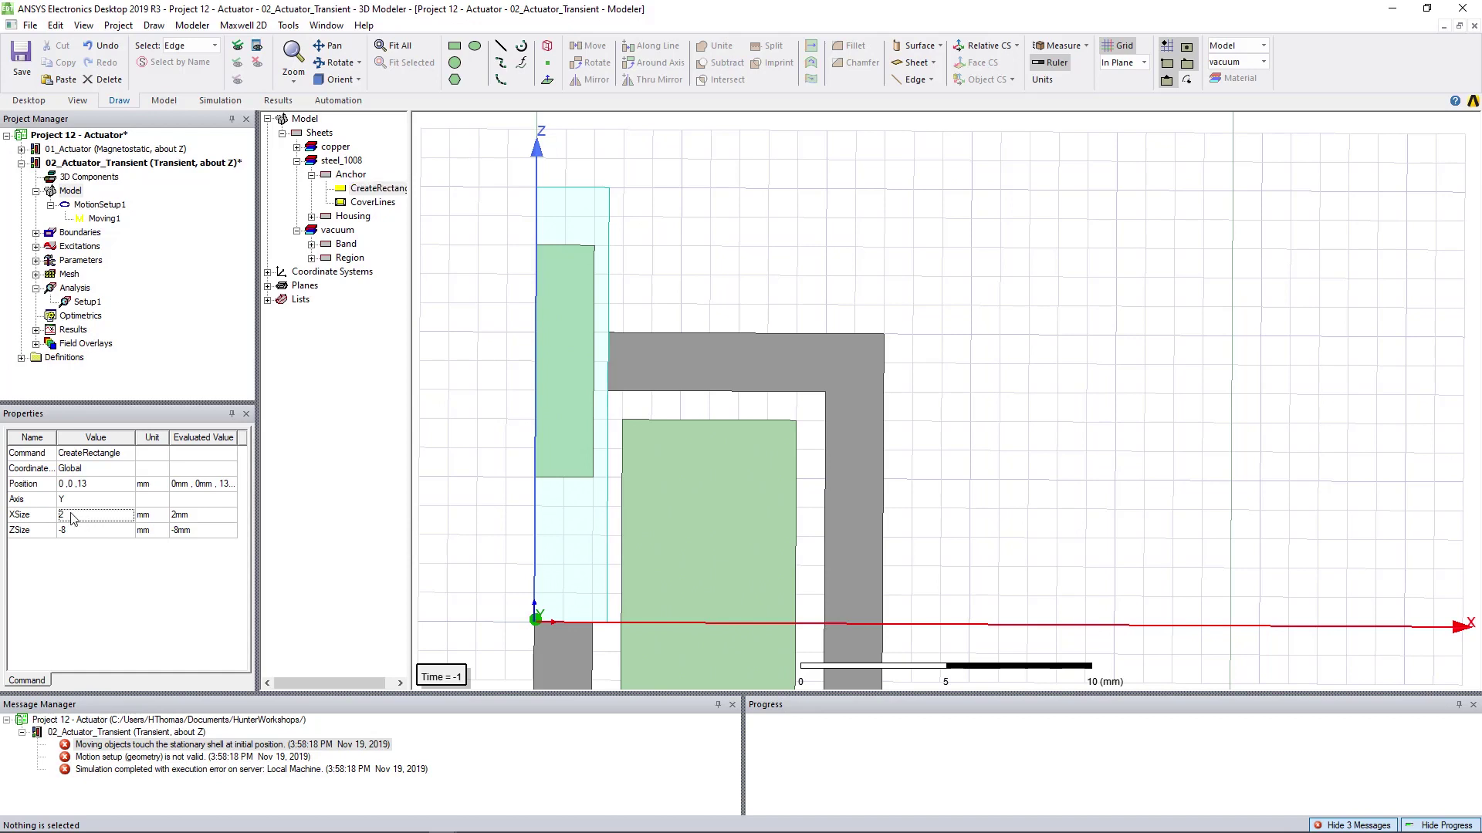
pyautogui.click(578, 188)
pyautogui.click(1062, 46)
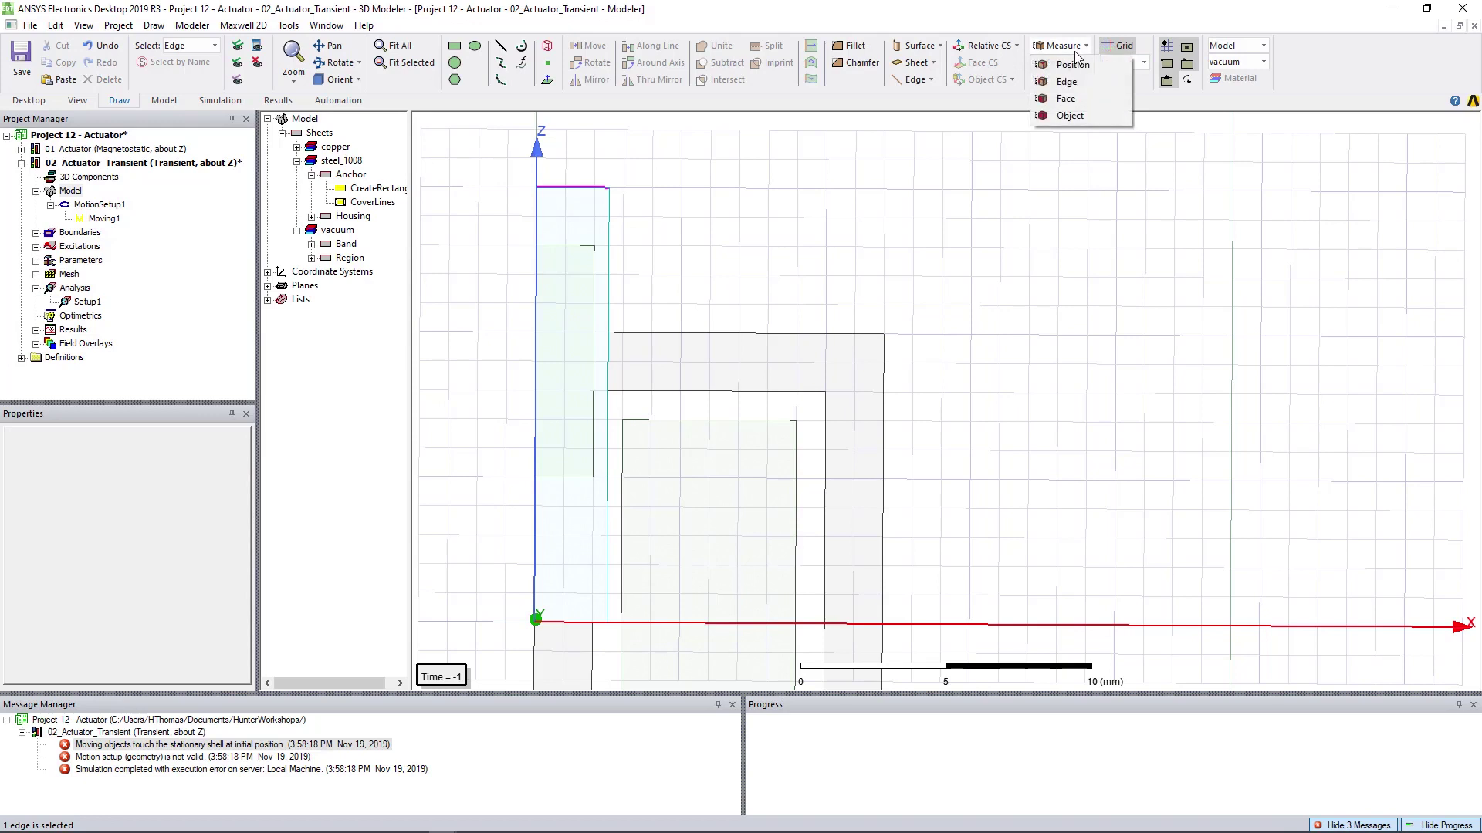
pyautogui.click(1069, 83)
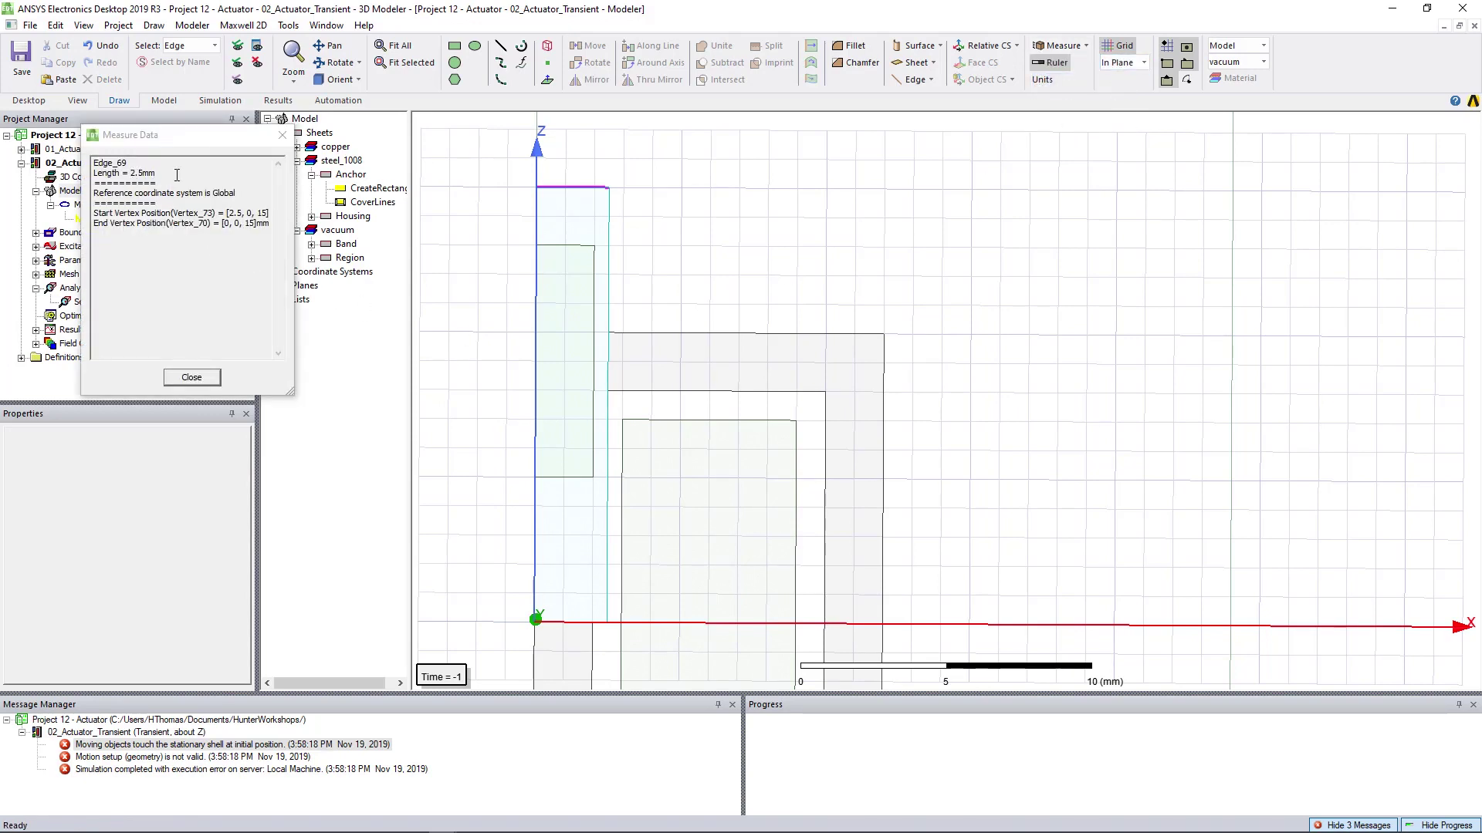
pyautogui.click(192, 378)
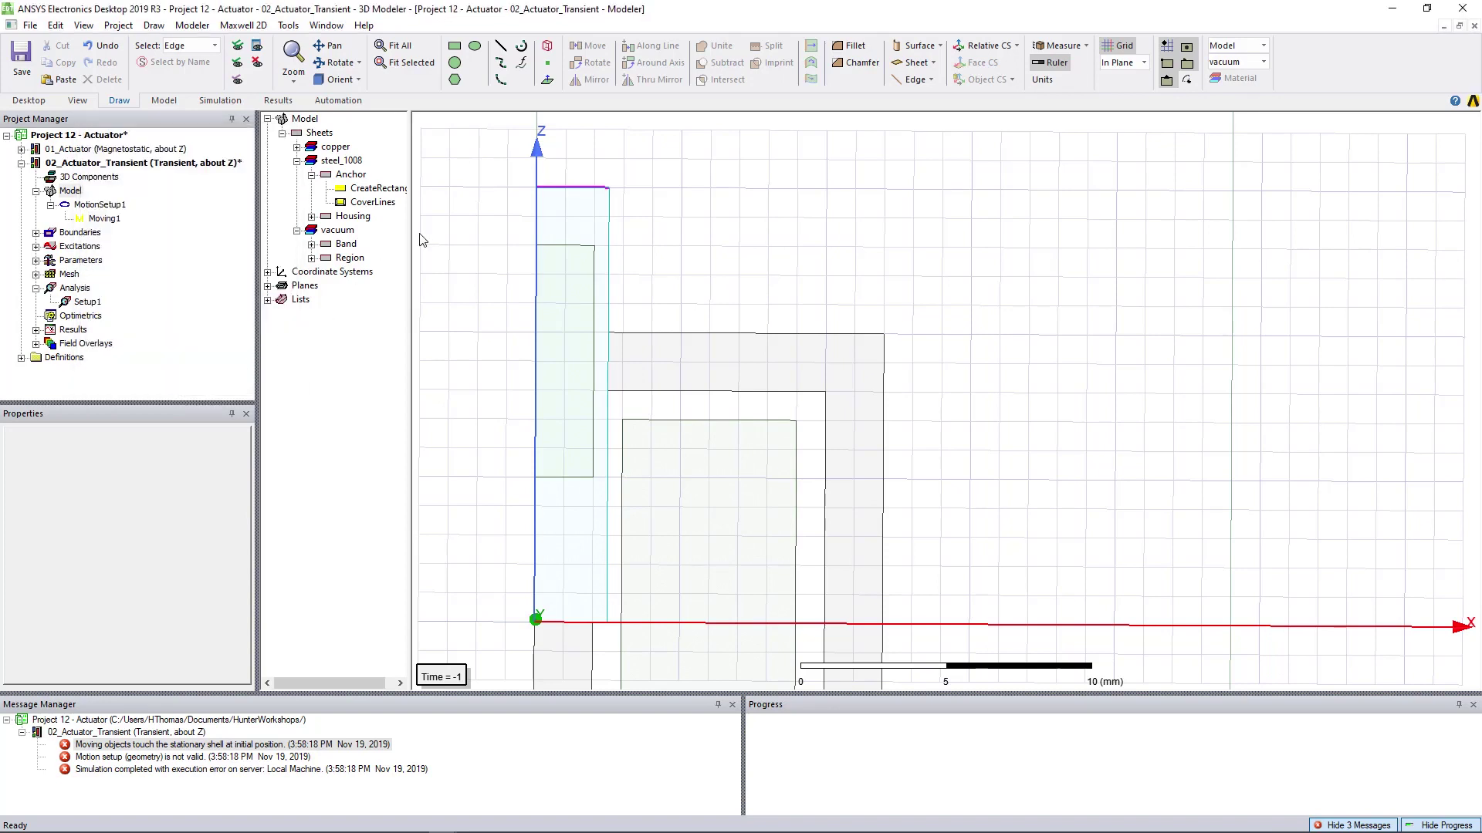
# Step: Set the Anchor rectangle's XSize to 2.5 mm and inspect where its outer edge meets the Band
pyautogui.click(370, 189)
pyautogui.click(84, 515)
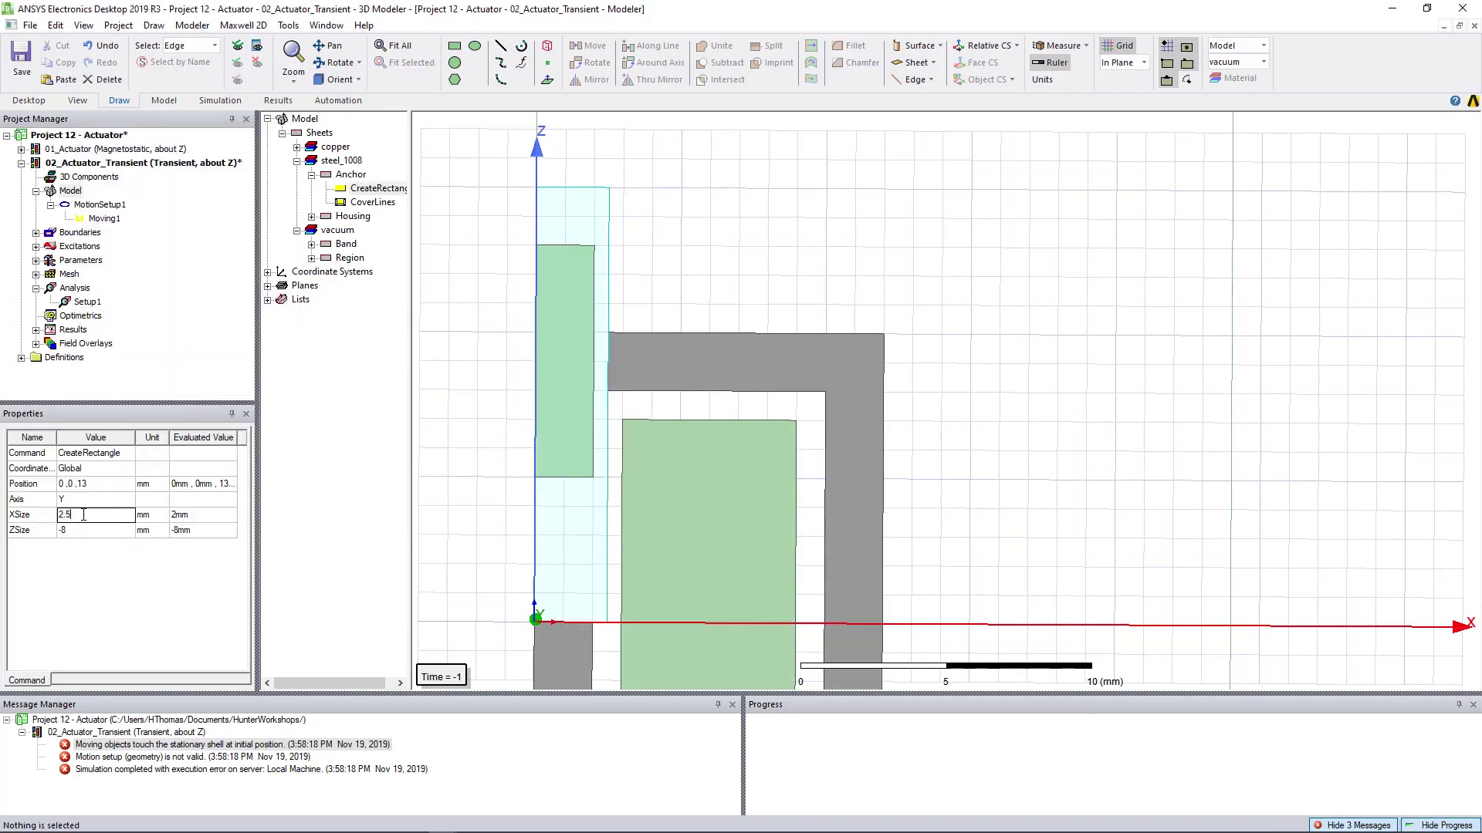
pyautogui.write('.5')
pyautogui.press('Tab')
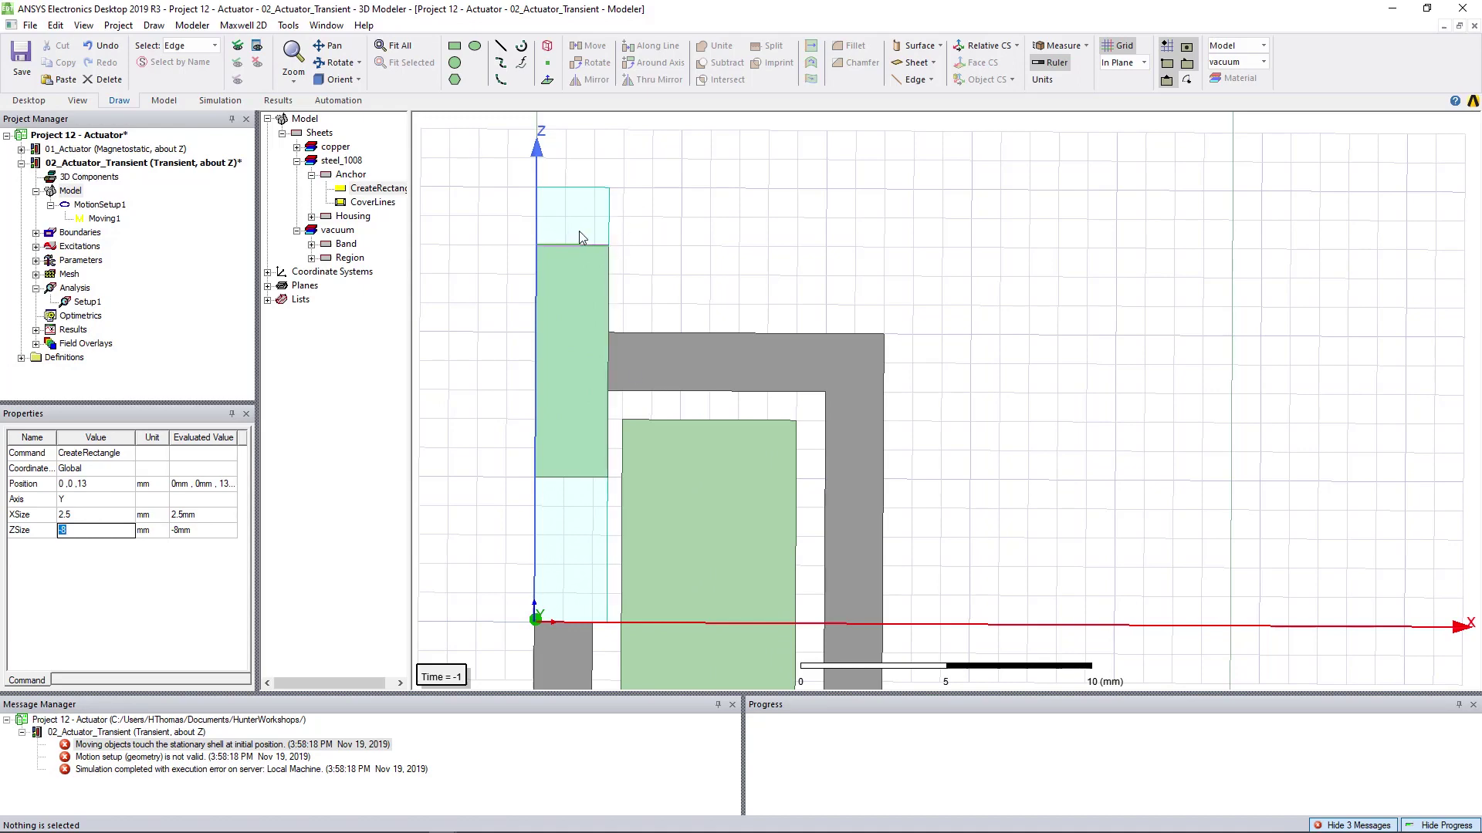
pyautogui.scroll(2, 610, 288)
pyautogui.scroll(5, 602, 239)
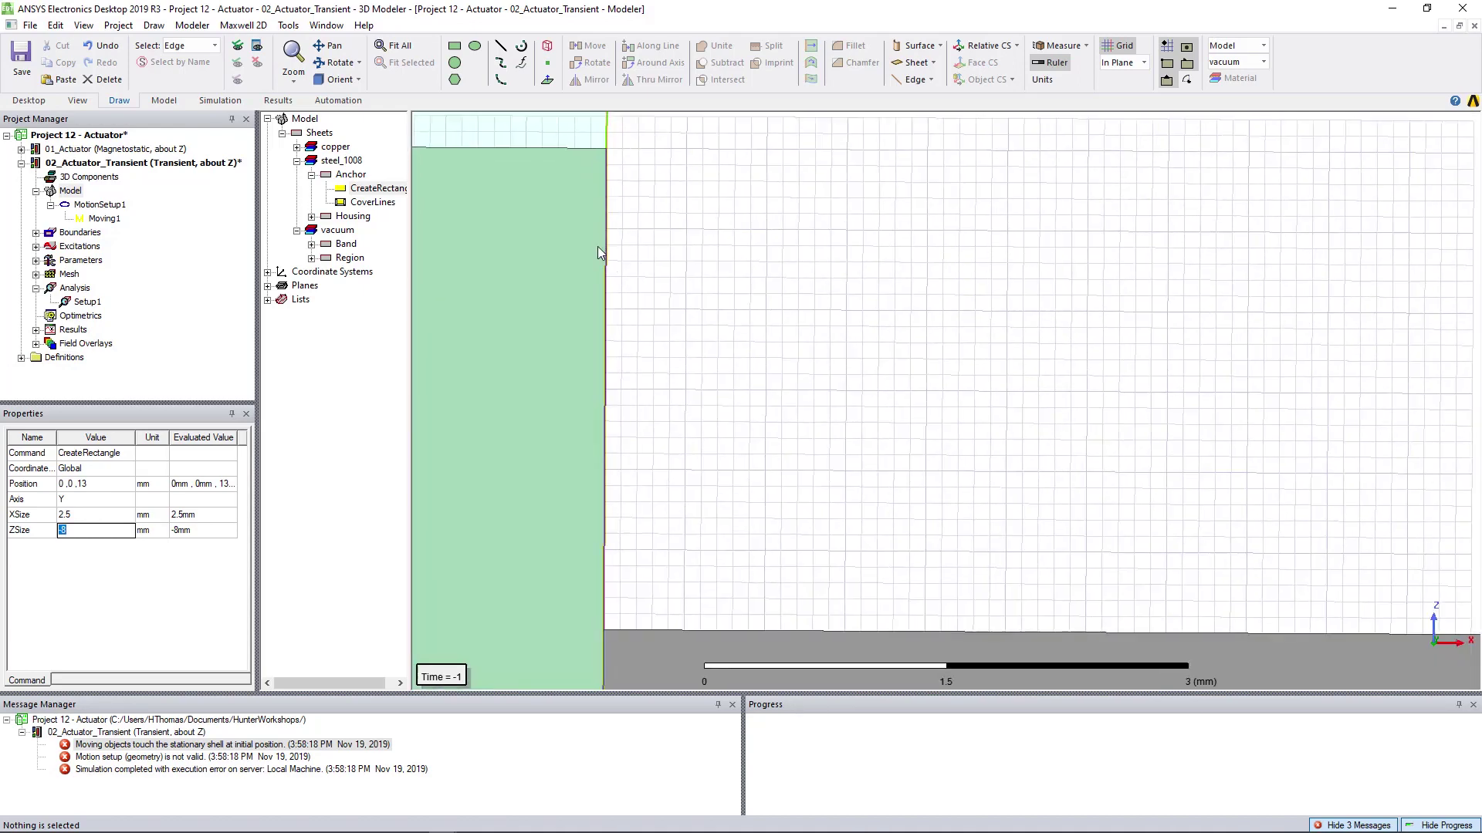
pyautogui.keyDown('shift'); pyautogui.moveTo(615, 208); pyautogui.dragTo(579, 566); pyautogui.keyUp('shift')
pyautogui.scroll(-3, 717, 281)
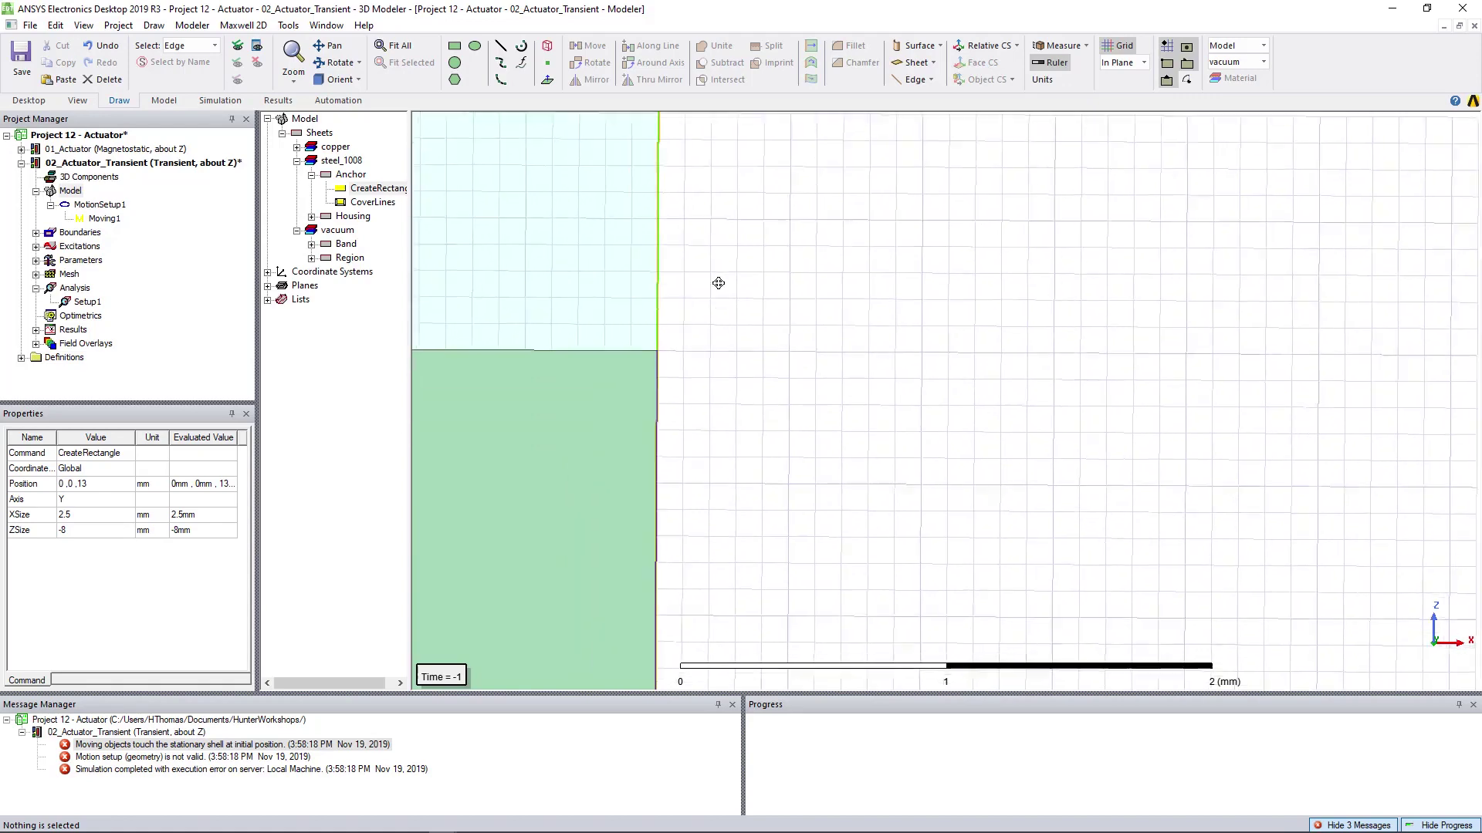
pyautogui.scroll(-5, 789, 452)
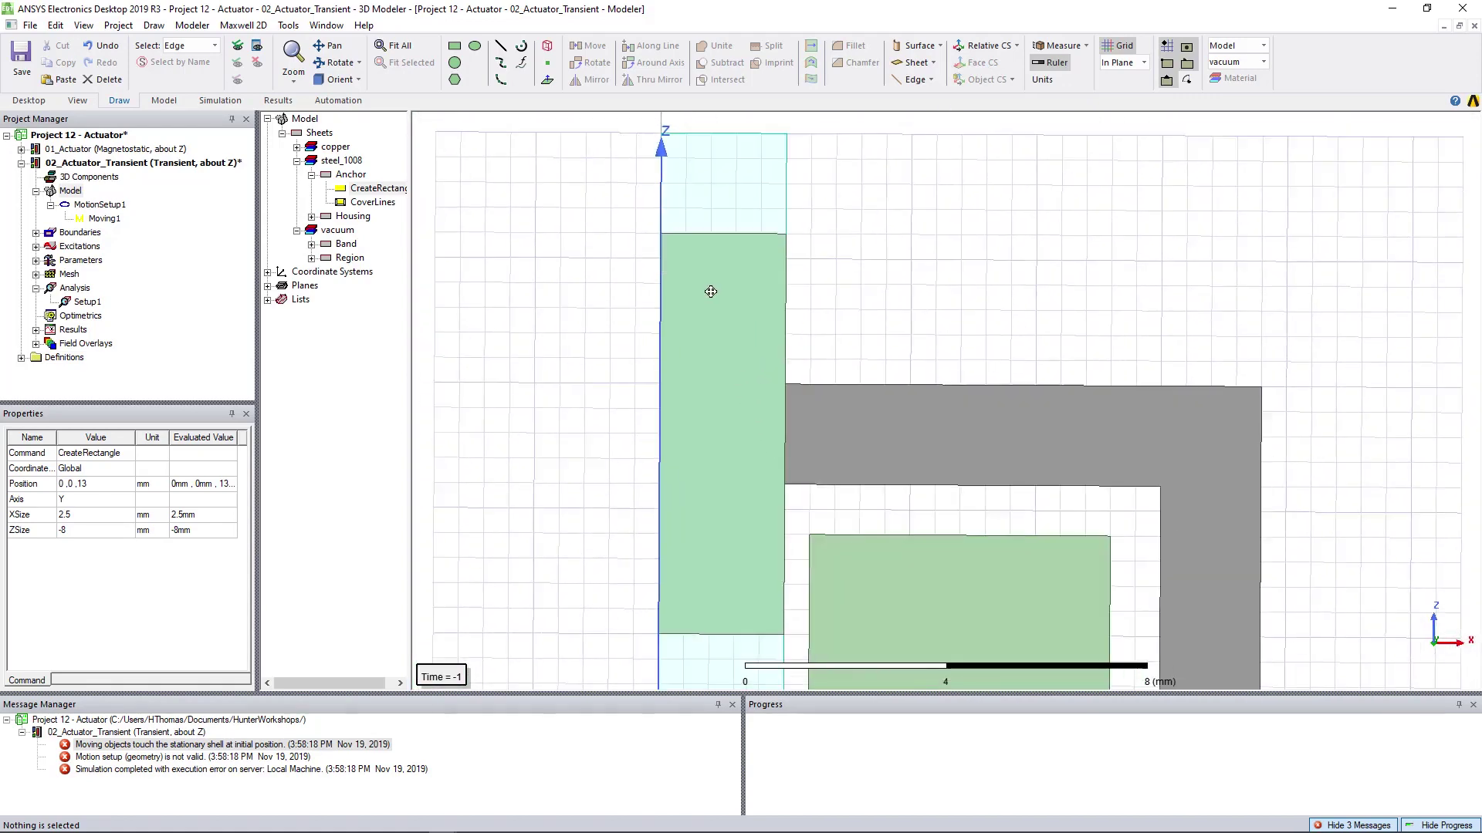
pyautogui.keyDown('shift'); pyautogui.moveTo(728, 355); pyautogui.dragTo(673, 324); pyautogui.keyUp('shift')
# Step: Rerun the analysis of Setup1 and compare its first message with the first one from the previous run
pyautogui.click(87, 302)
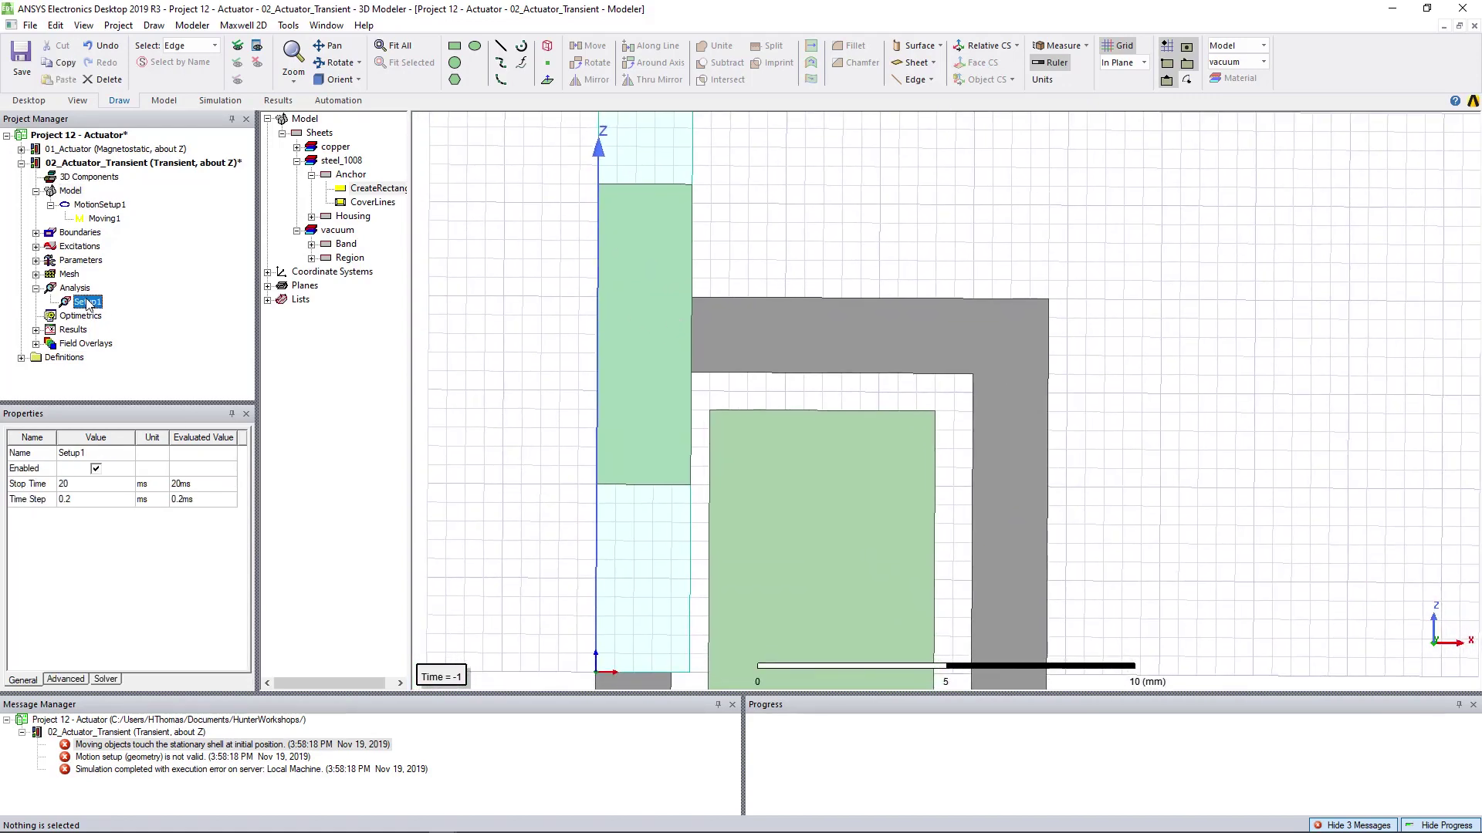
pyautogui.rightClick(87, 302)
pyautogui.click(128, 443)
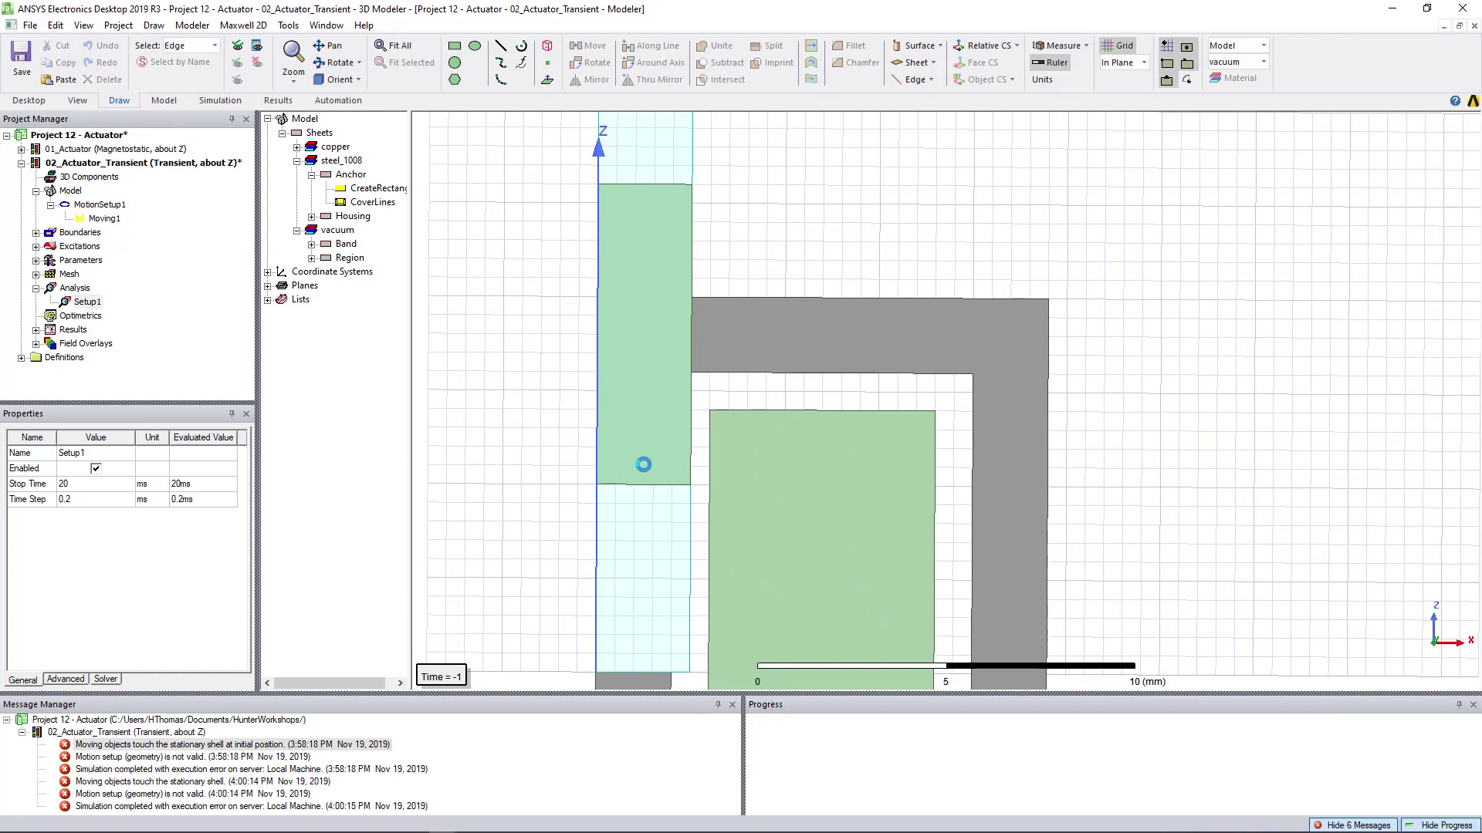
pyautogui.click(155, 781)
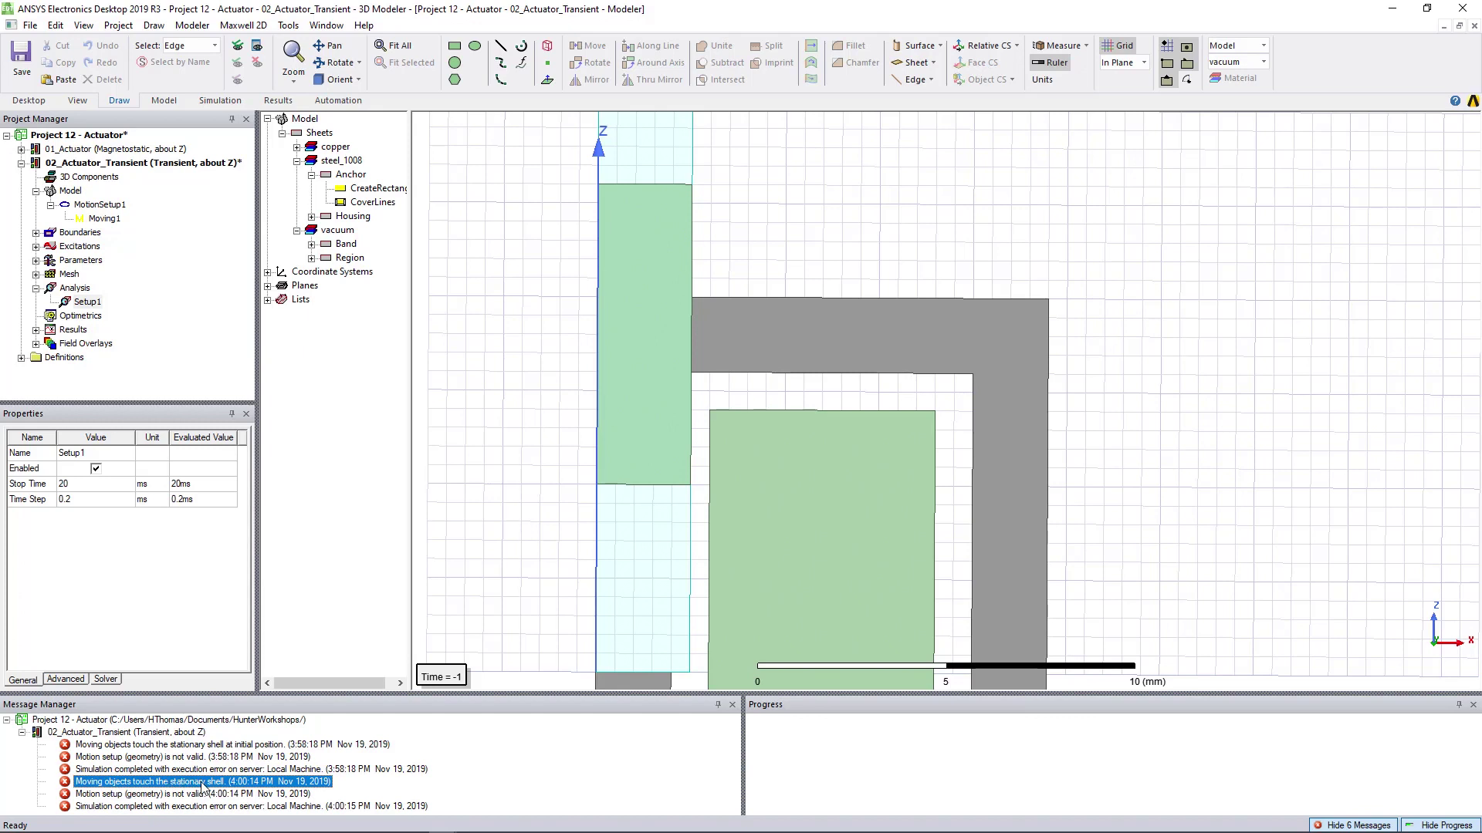
pyautogui.click(193, 745)
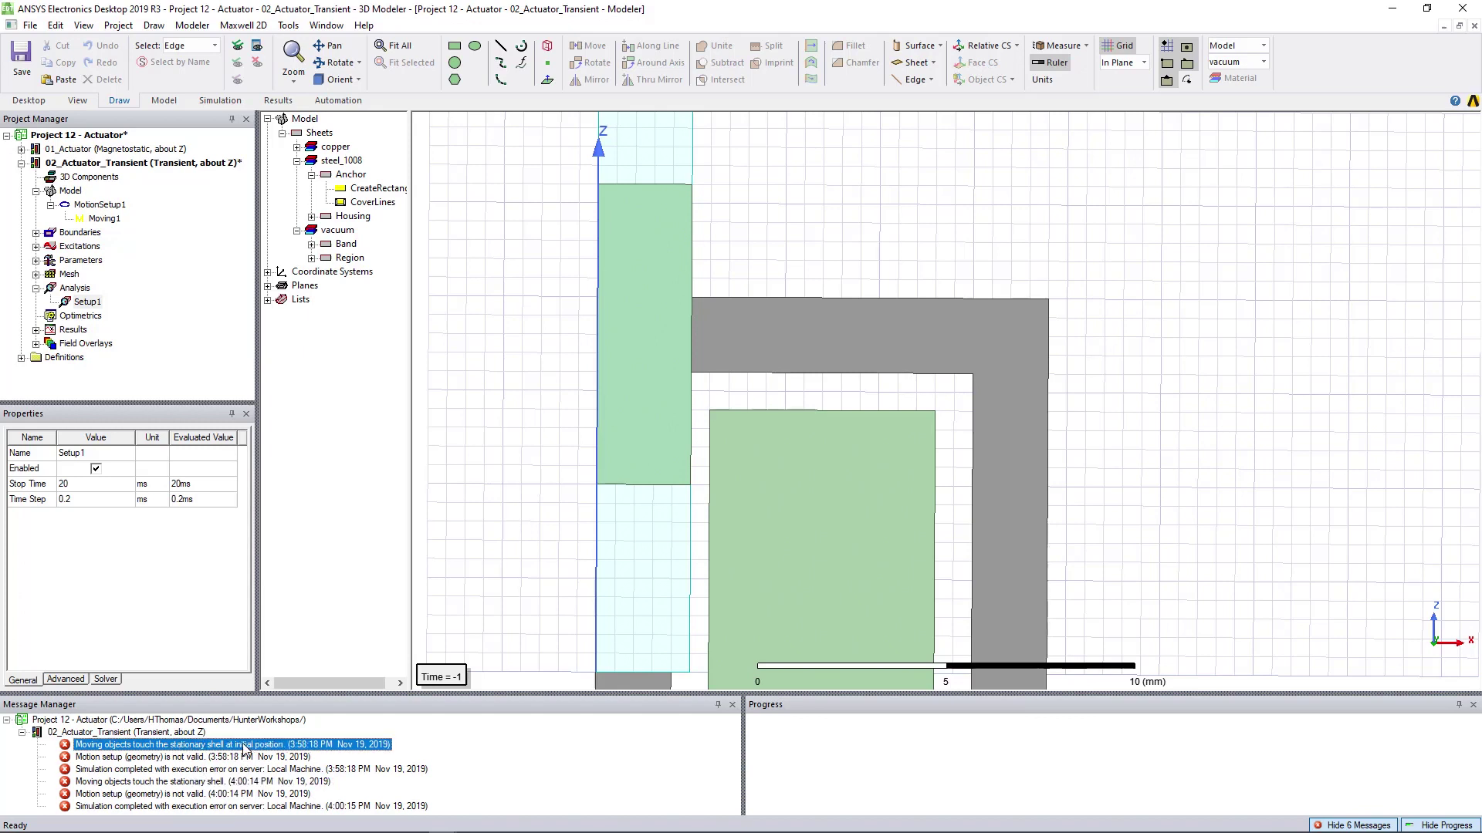
pyautogui.click(176, 786)
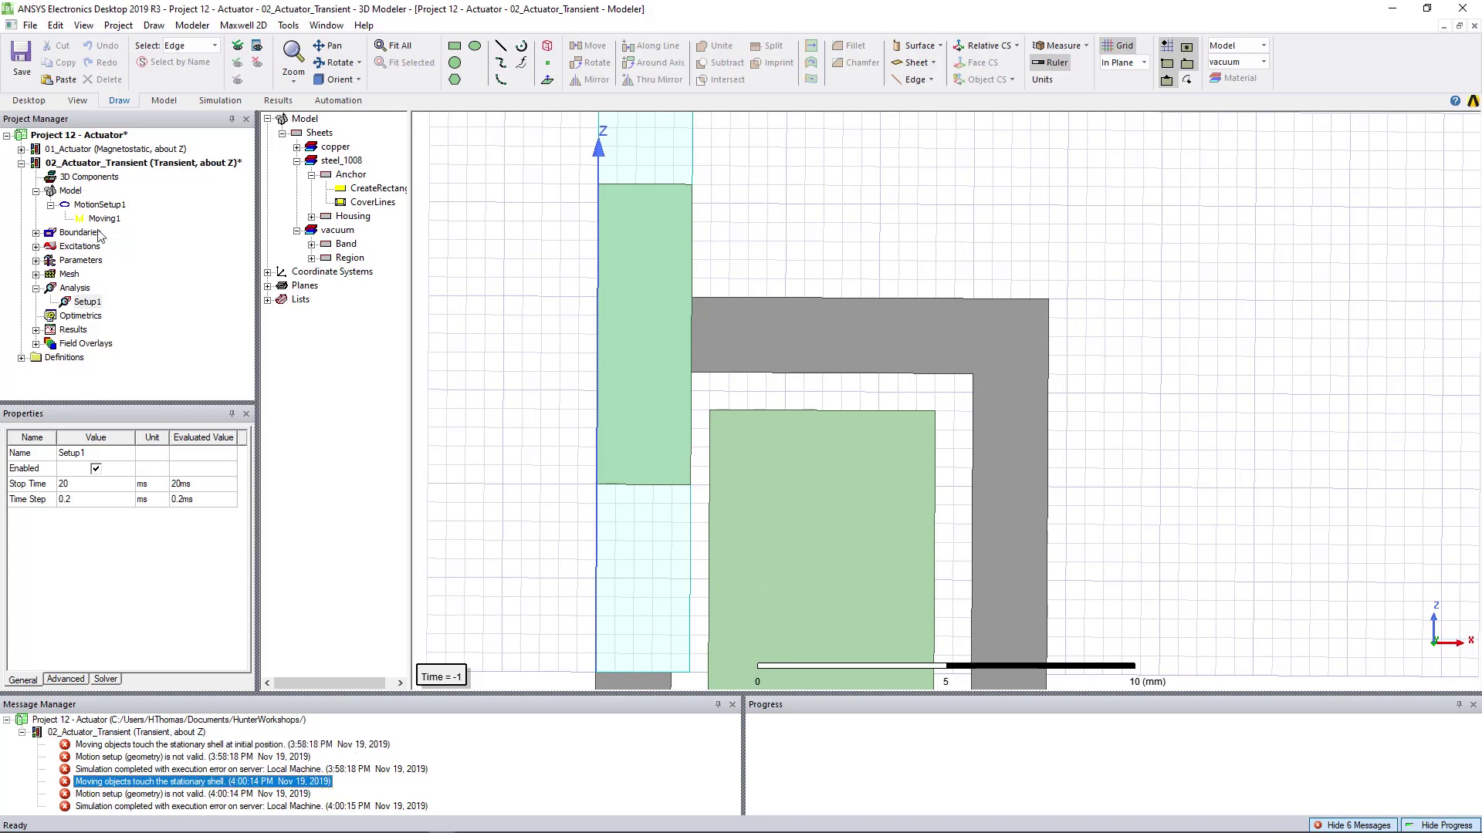
# Step: Recheck the moving vector, initial position and translate limits of MotionSetup1
pyautogui.rightClick(102, 205)
pyautogui.click(152, 257)
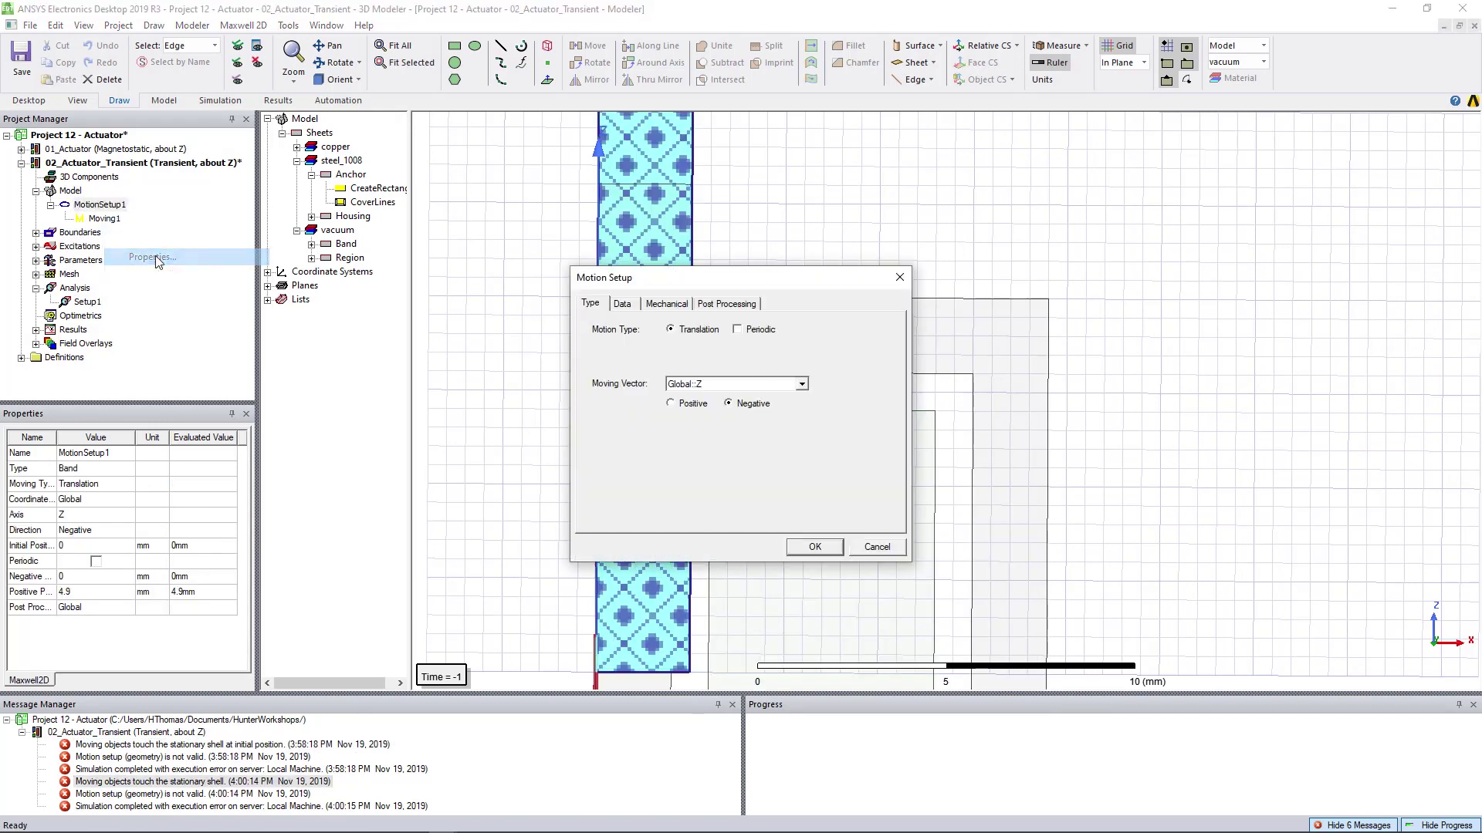
pyautogui.click(622, 304)
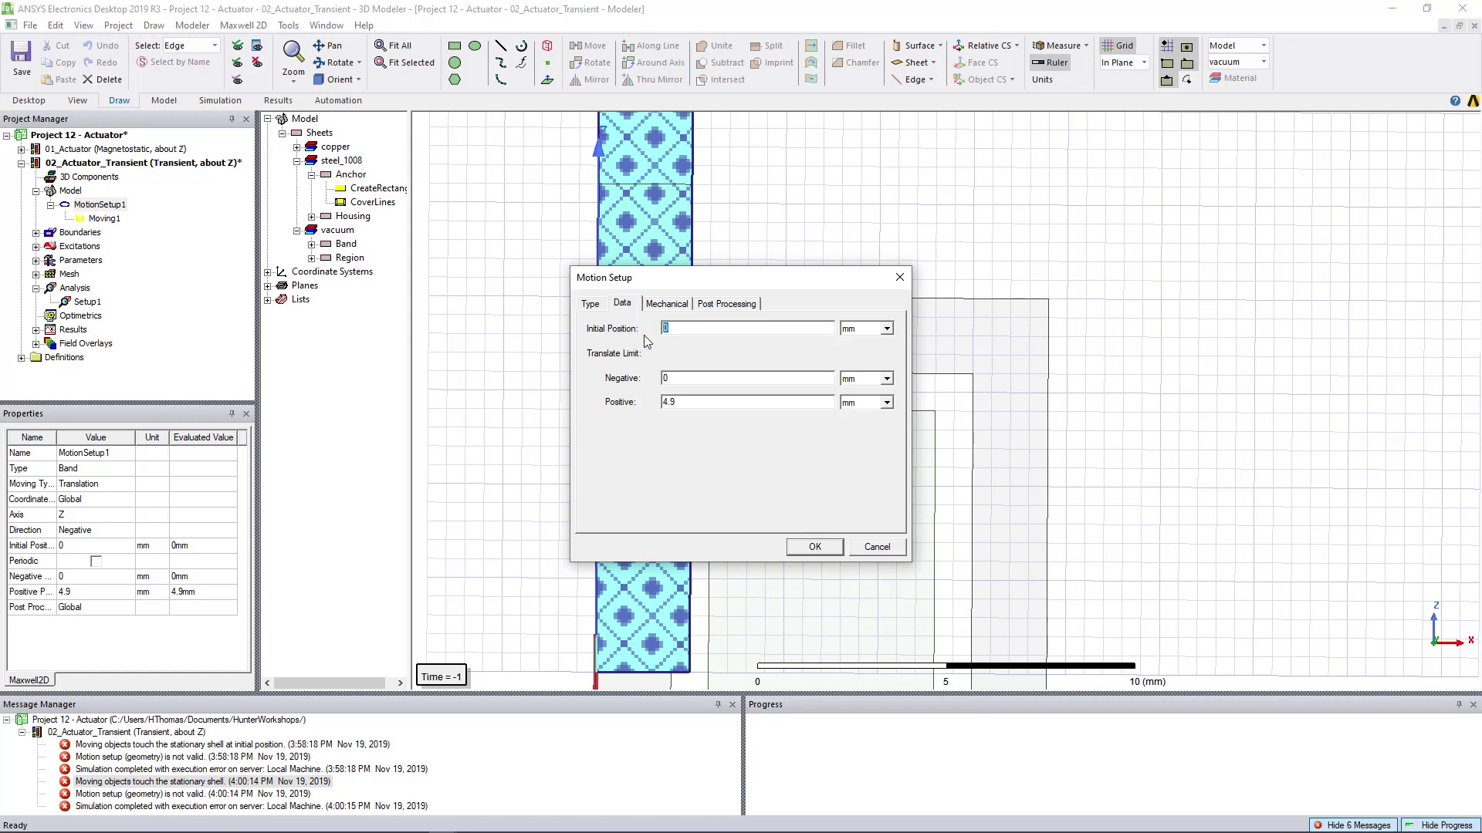
pyautogui.click(814, 547)
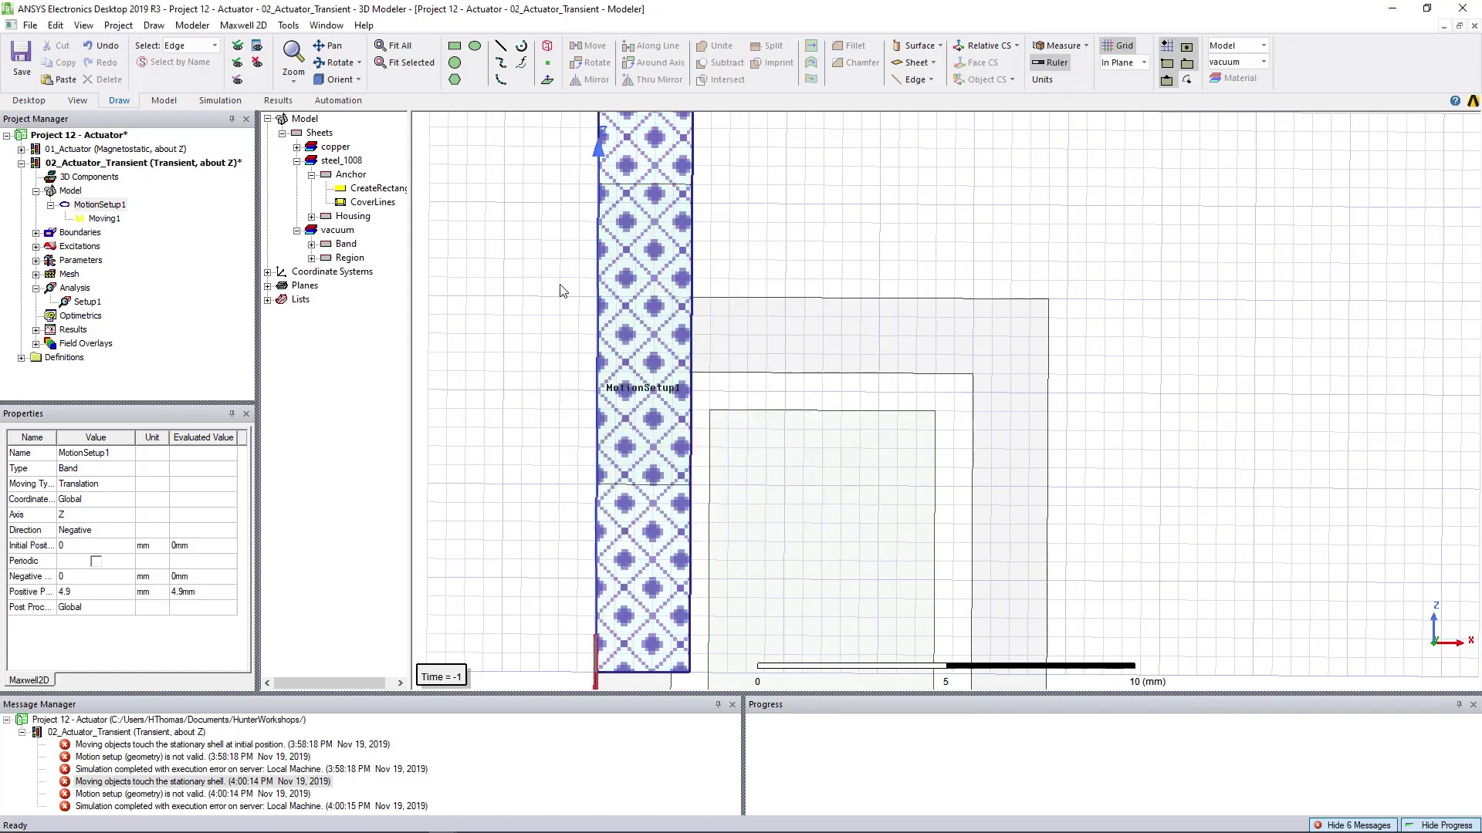
# Step: Restore the XSize of the Anchor's rectangle to 2 mm
pyautogui.click(380, 189)
pyautogui.click(100, 517)
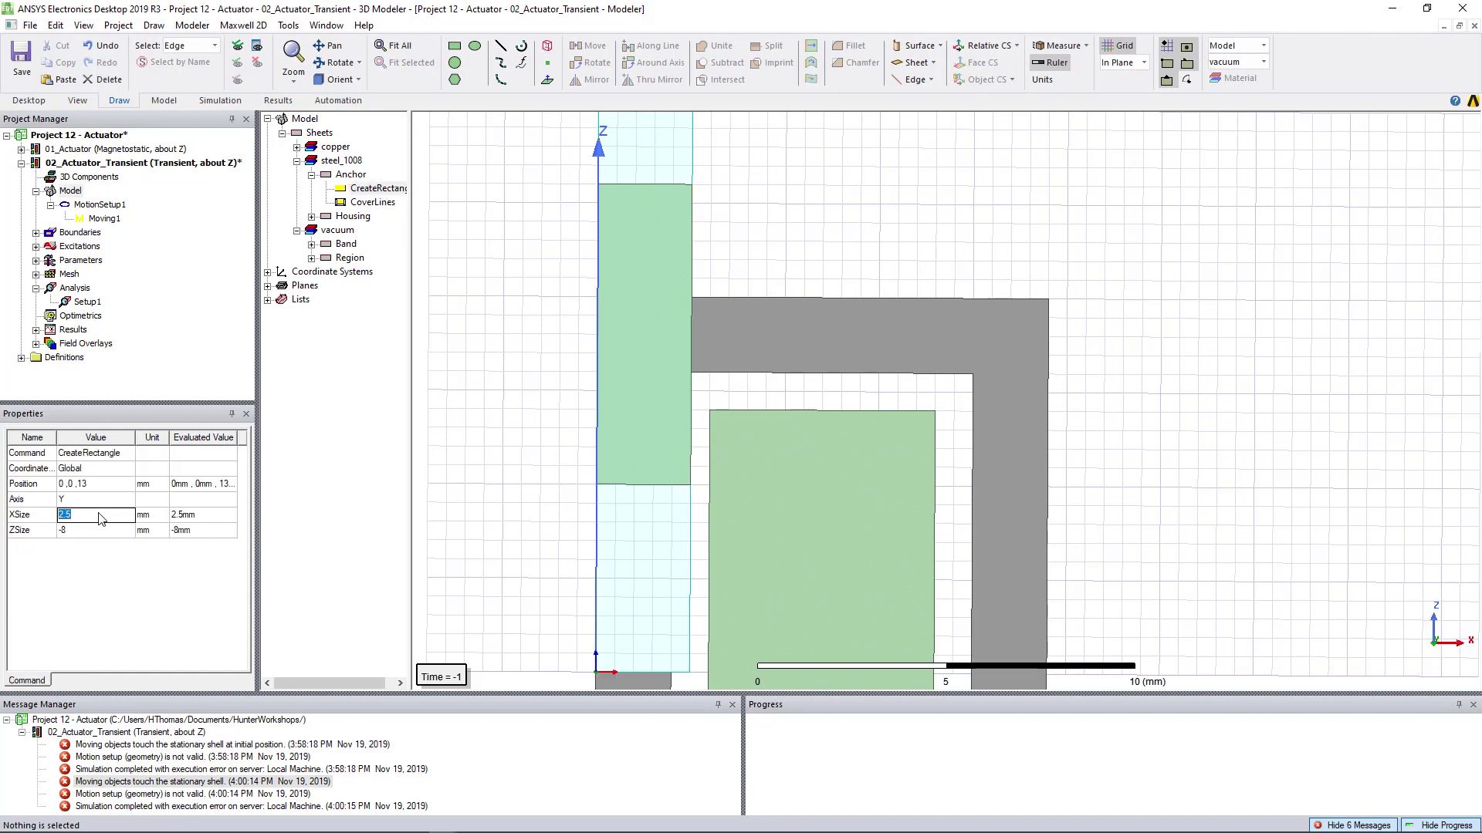
pyautogui.write('2')
pyautogui.press('Tab')
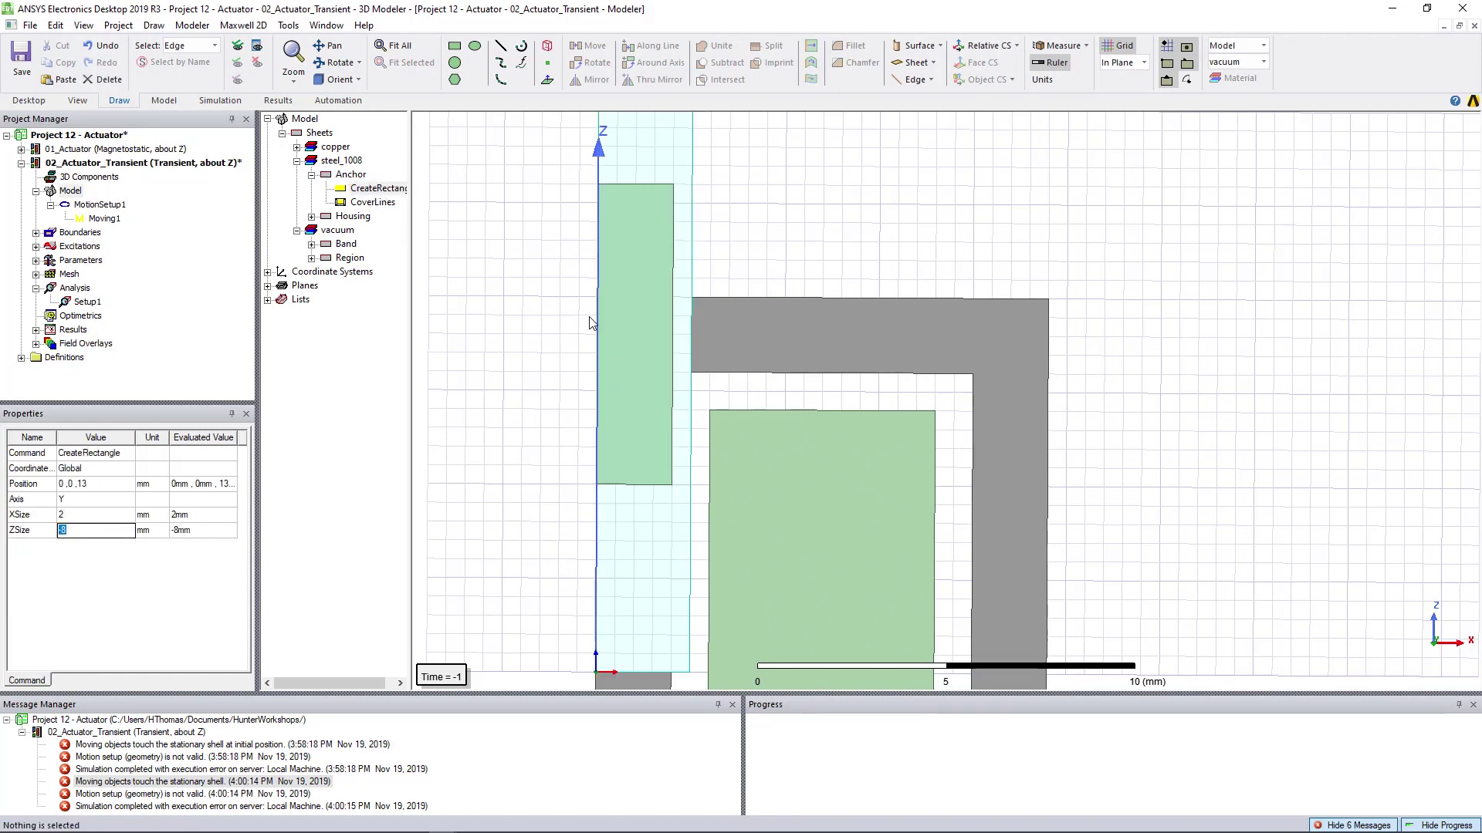
pyautogui.click(567, 283)
pyautogui.scroll(-2, 575, 297)
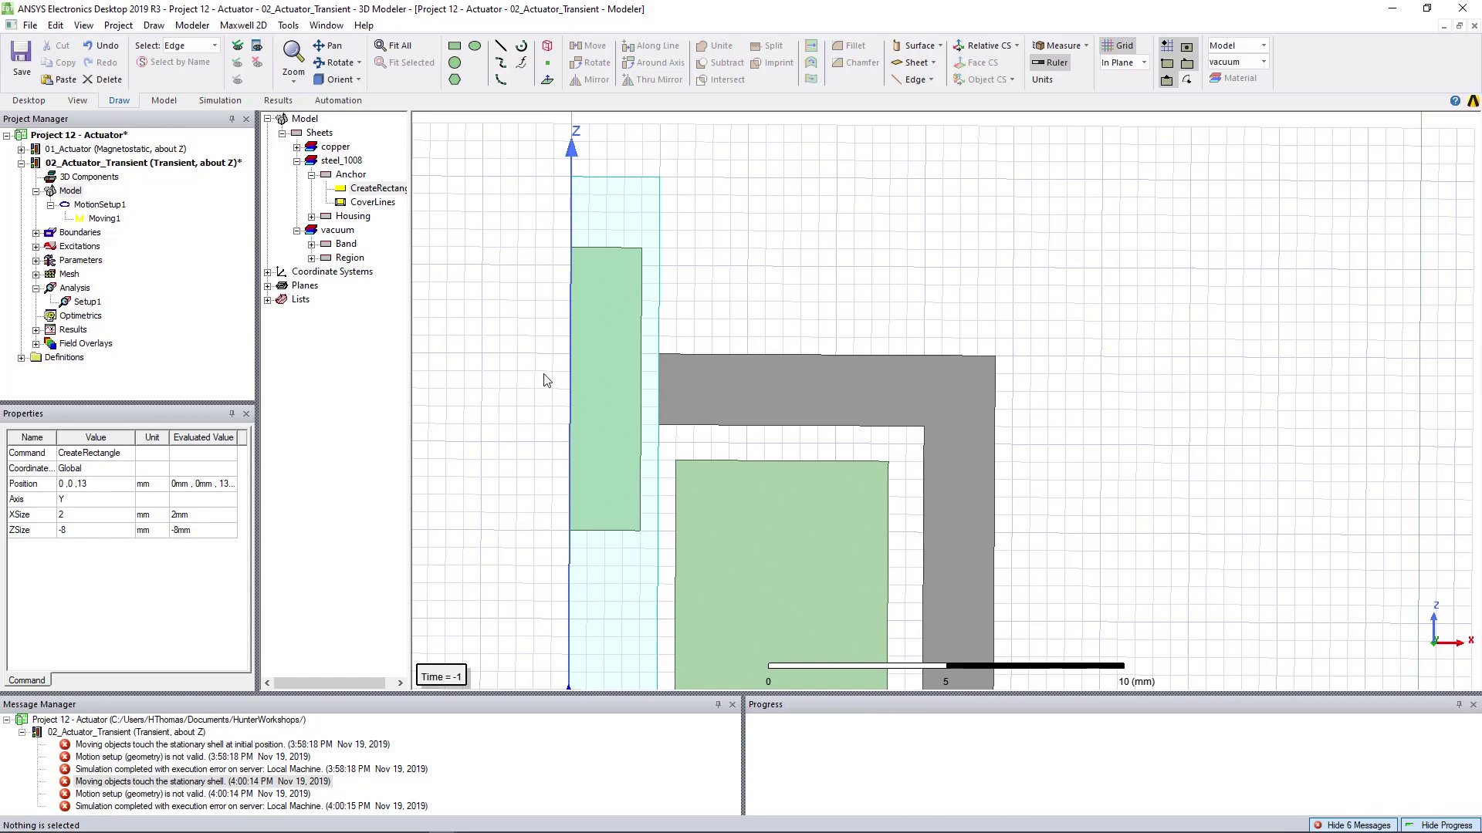
pyautogui.moveTo(546, 379); pyautogui.dragTo(515, 283, button='middle')
pyautogui.moveTo(600, 265); pyautogui.dragTo(569, 358, button='middle')
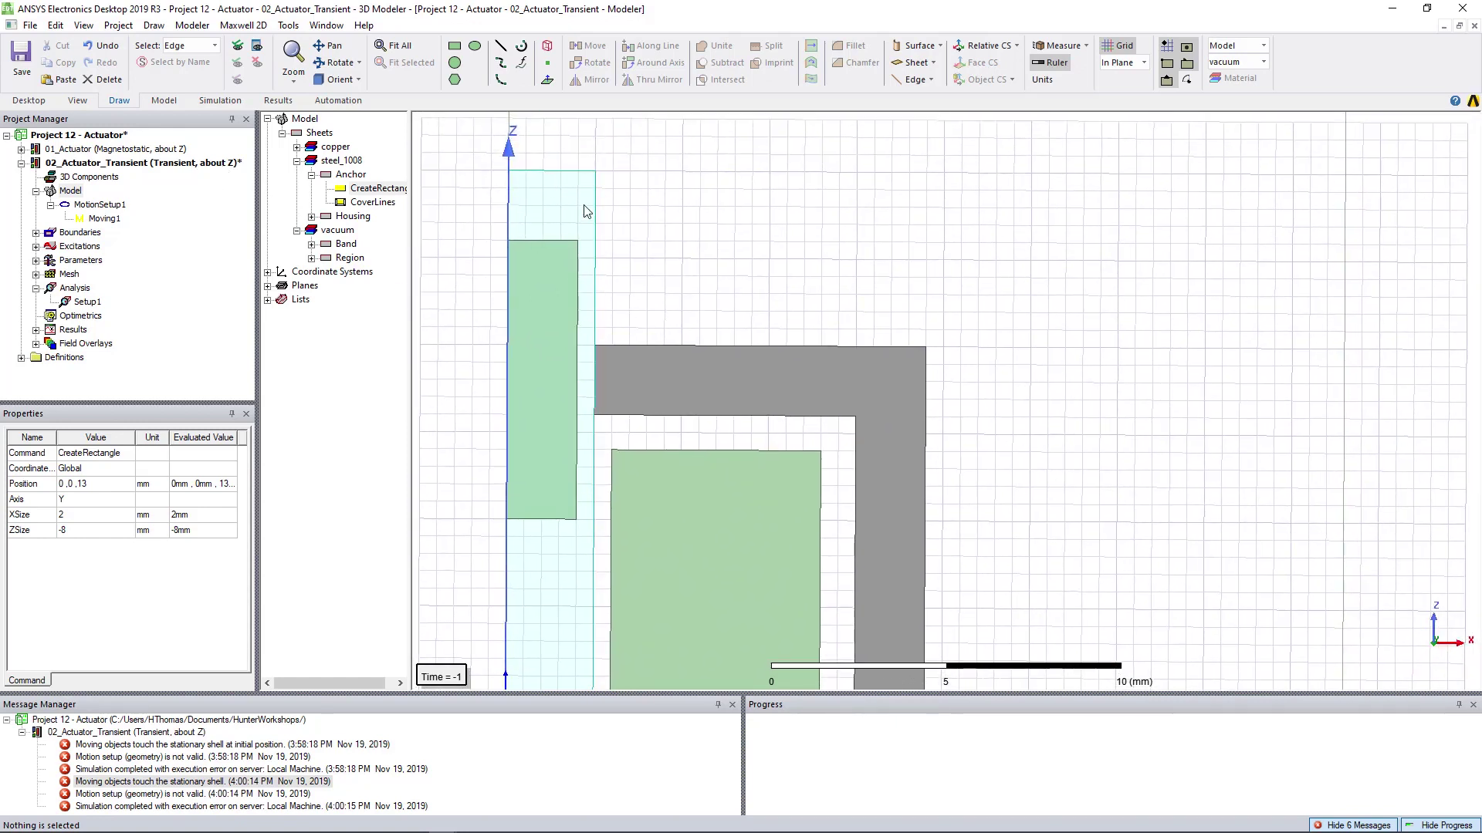
pyautogui.moveTo(604, 481); pyautogui.dragTo(611, 358, button='middle')
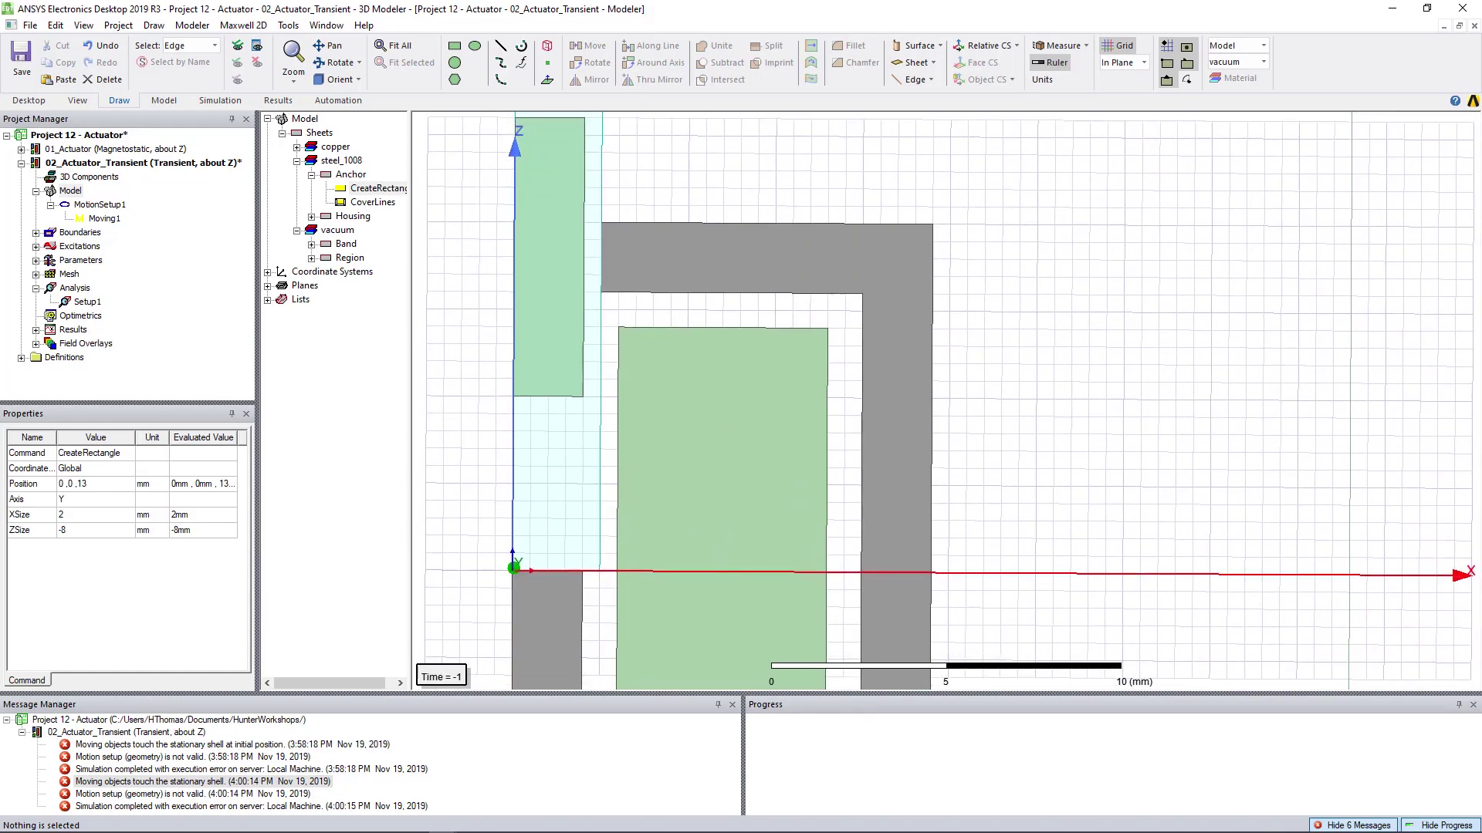
pyautogui.moveTo(484, 348); pyautogui.dragTo(538, 347, button='middle')
pyautogui.scroll(-1, 521, 420)
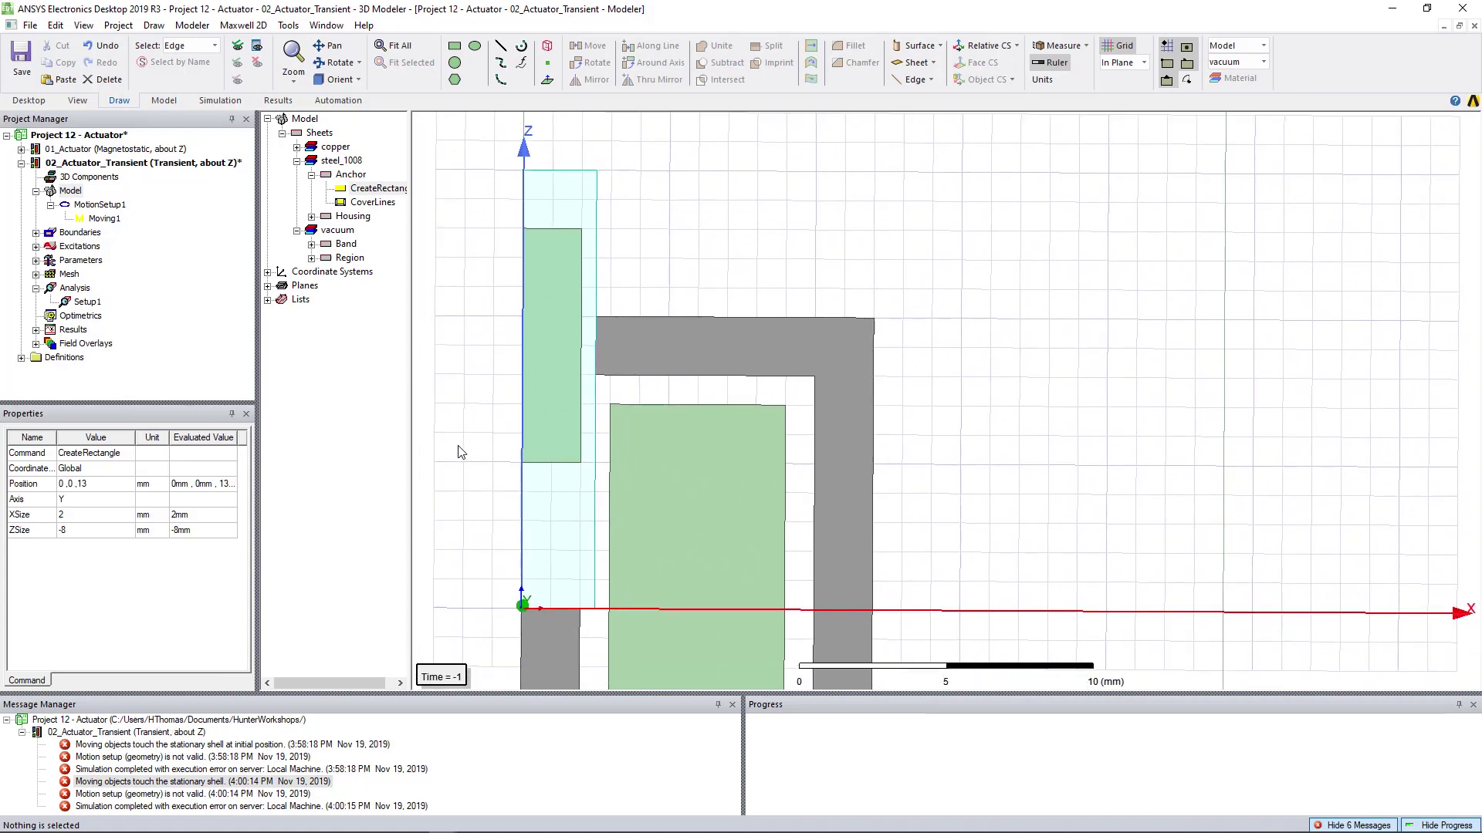